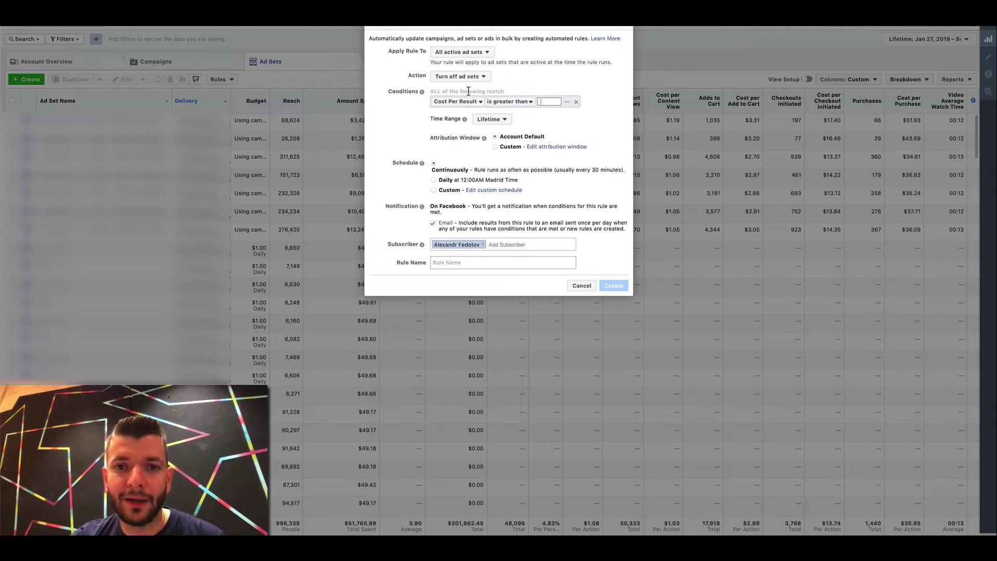
Set the rule's first condition to Purchases (Facebook Pixel) is smaller than 1.
click(469, 103)
scroll(475, 156, down, 10)
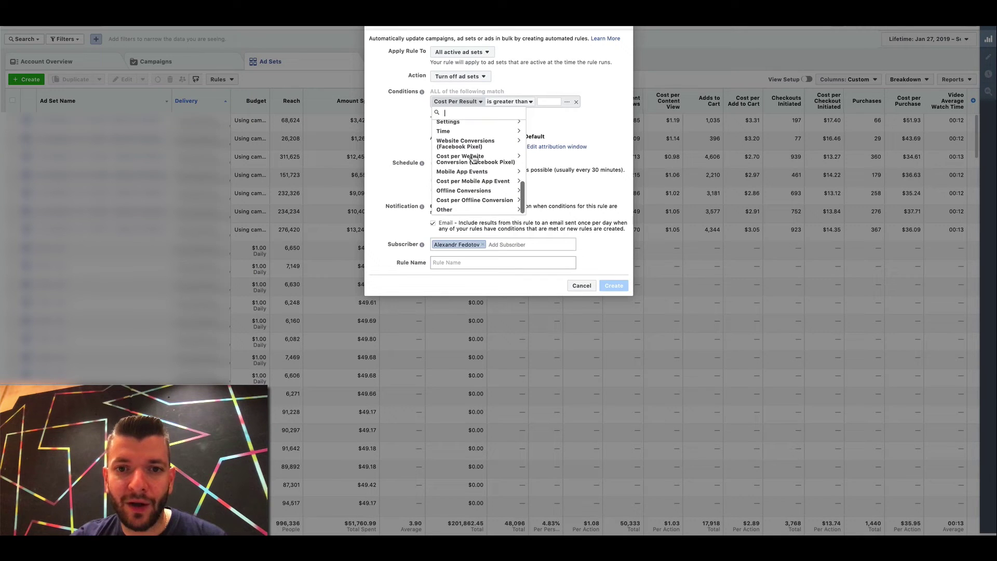
click(472, 144)
scroll(481, 178, down, 5)
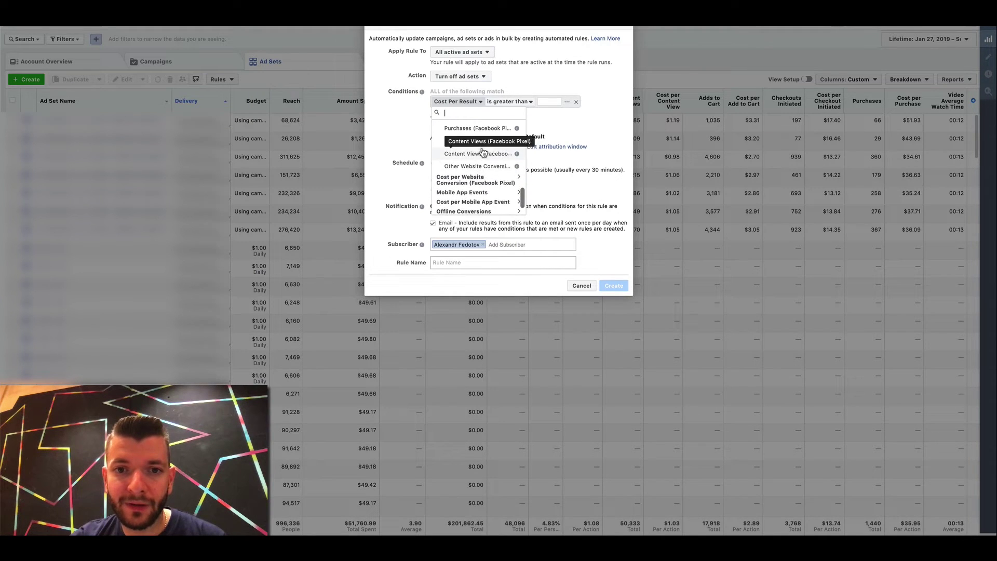
click(476, 129)
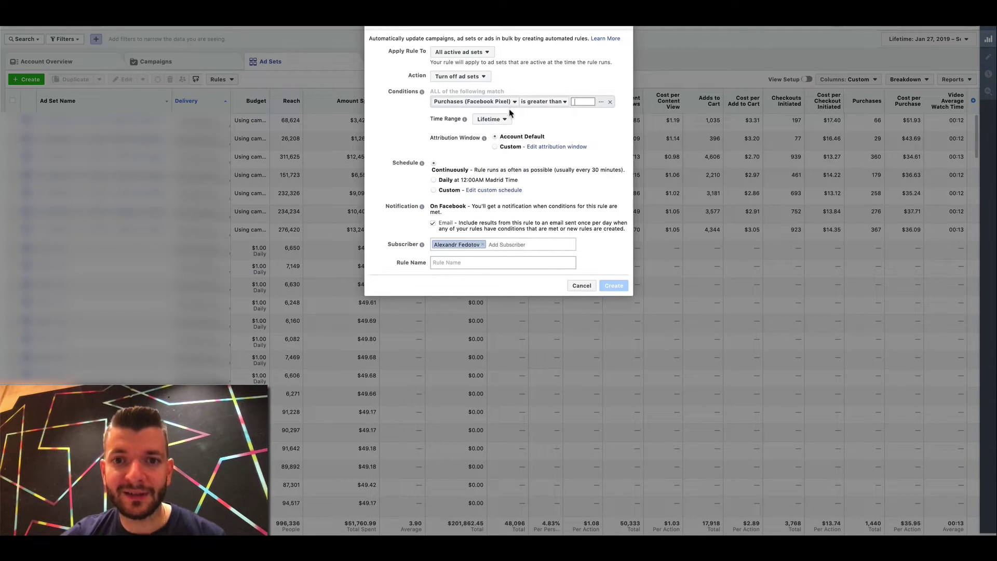
click(558, 102)
click(554, 123)
click(580, 101)
text(1)
key(Return)
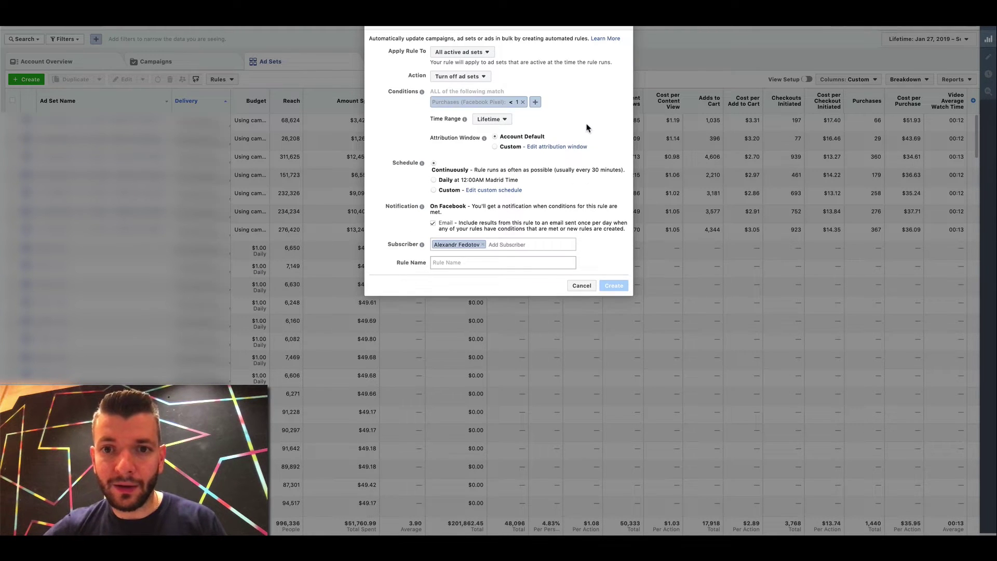
Add a second condition to the rule requiring Spent to be greater than $20.00.
click(535, 102)
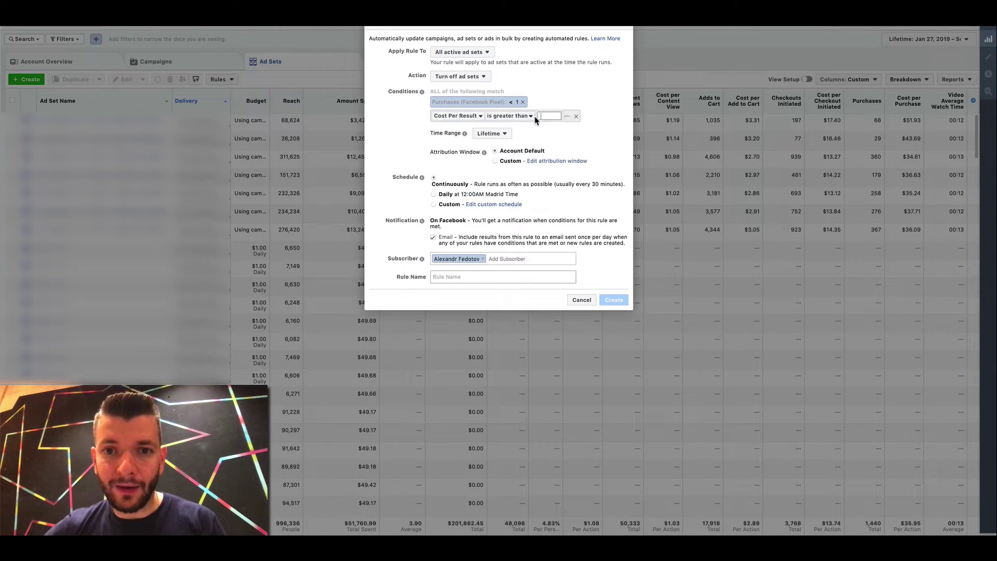
click(475, 116)
scroll(477, 195, down, 1)
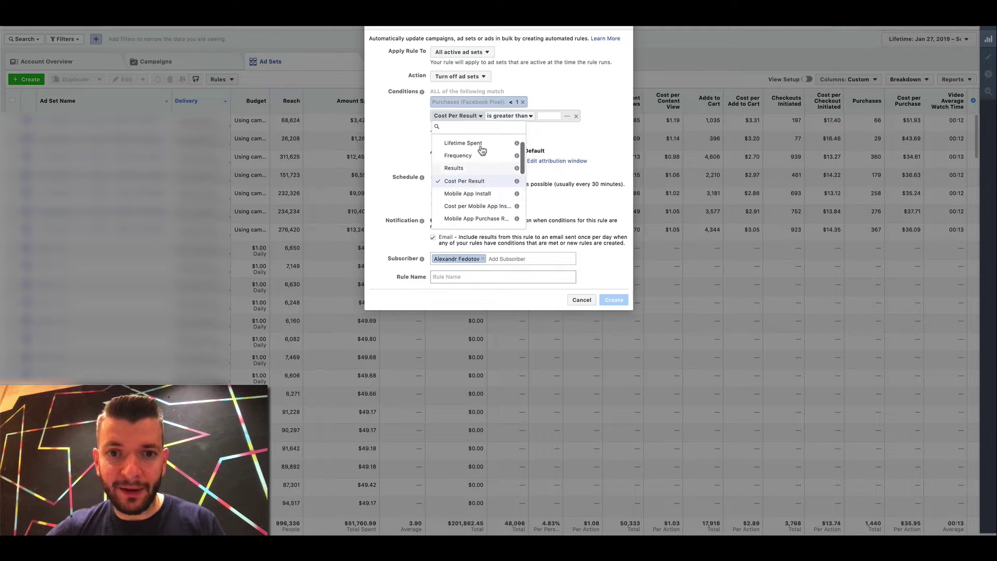
scroll(472, 194, up, 1)
scroll(472, 164, down, 2)
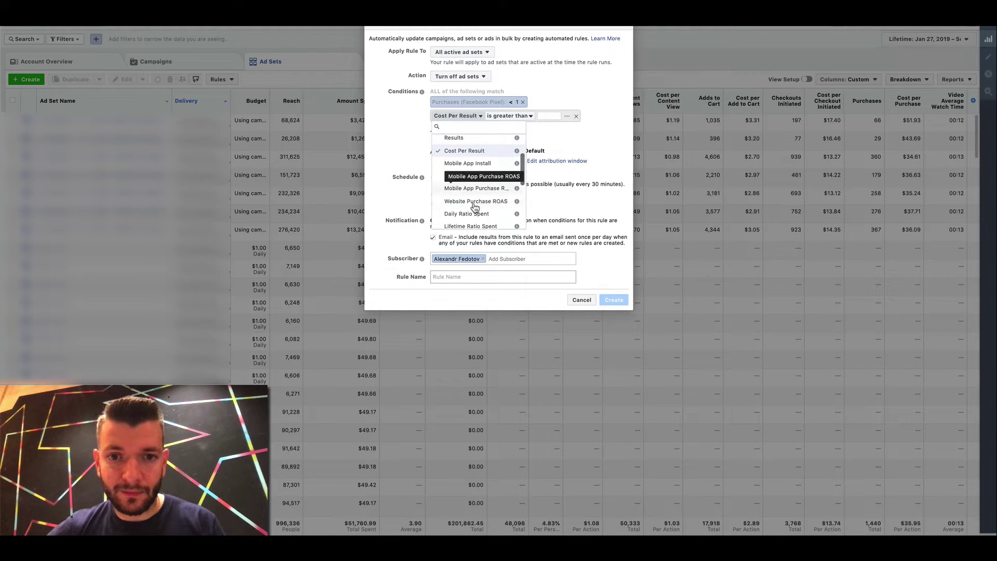
scroll(473, 164, up, 1)
scroll(473, 164, up, 2)
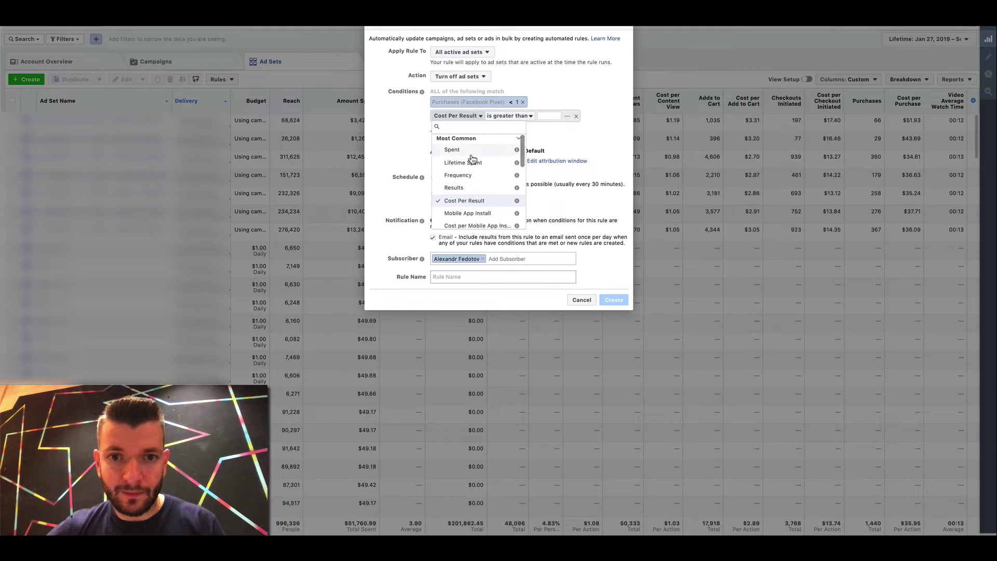
click(471, 162)
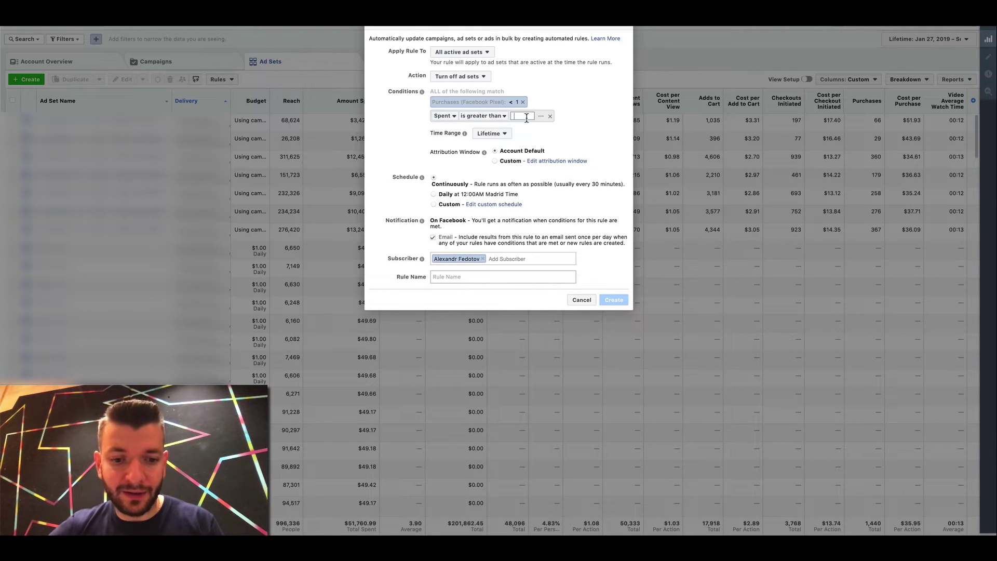
text(20.00)
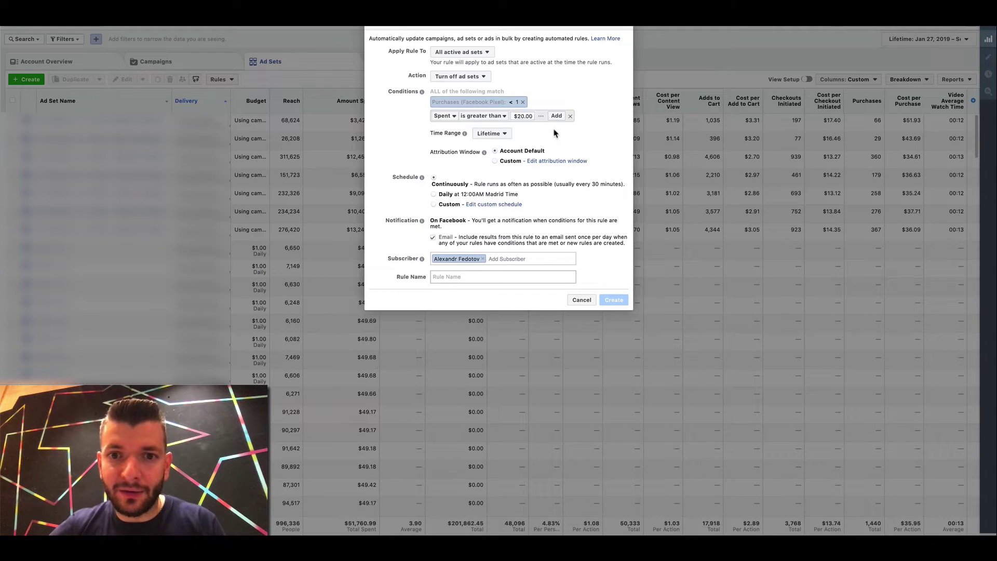
click(557, 116)
Set the rule's time range to Last 3 days and name the rule STOP LOSS.
click(498, 119)
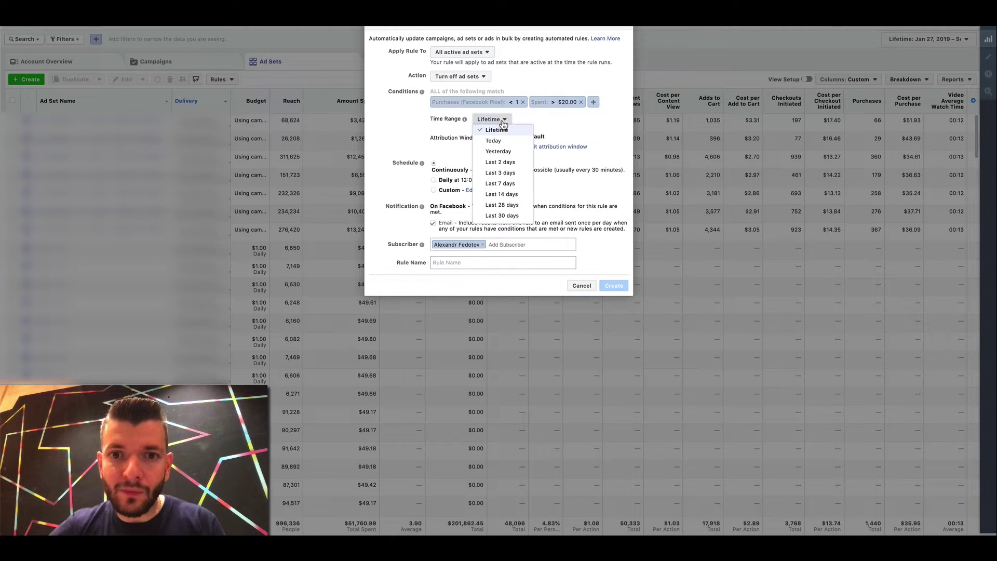
click(502, 172)
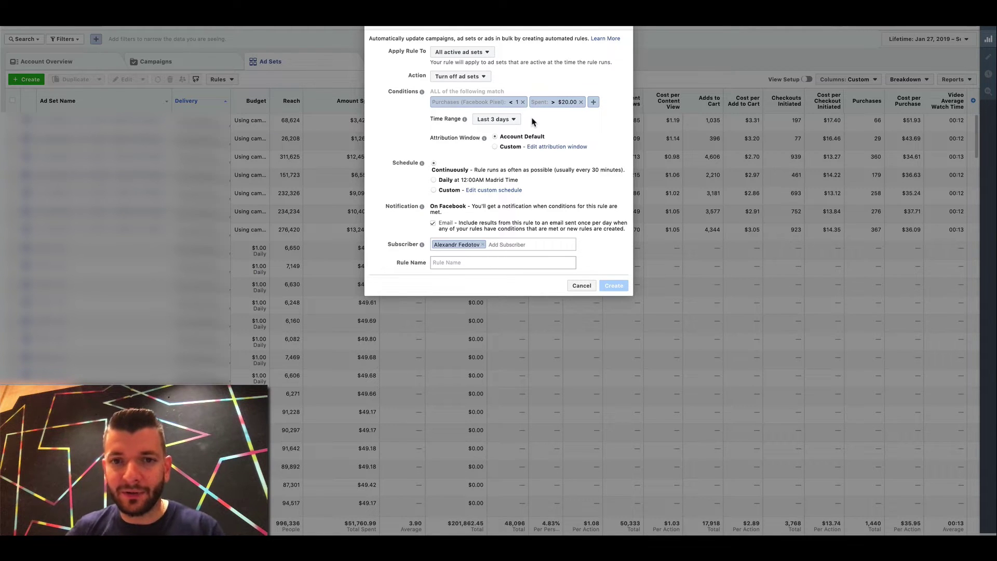
click(467, 262)
text(S)
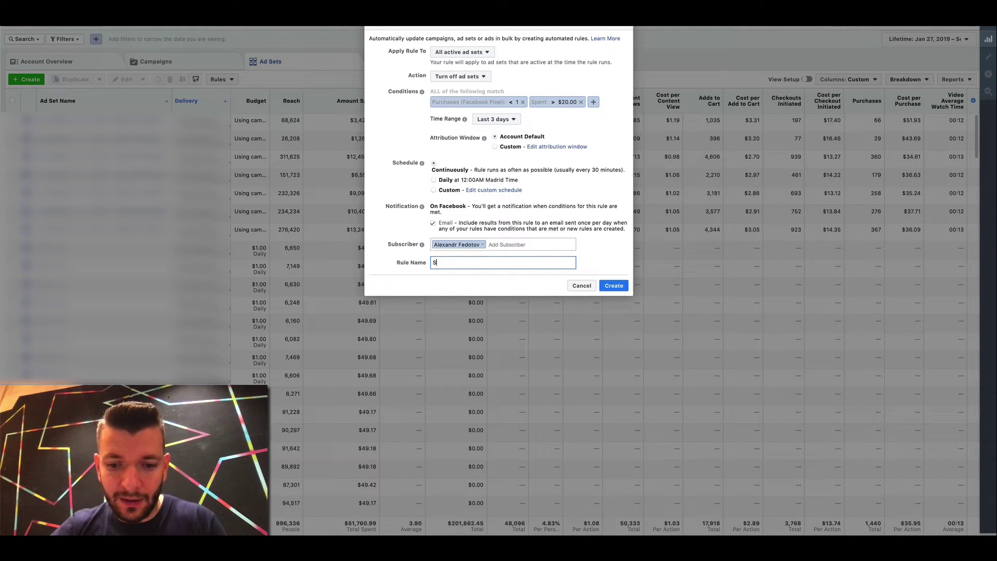
text(TOP LOSS)
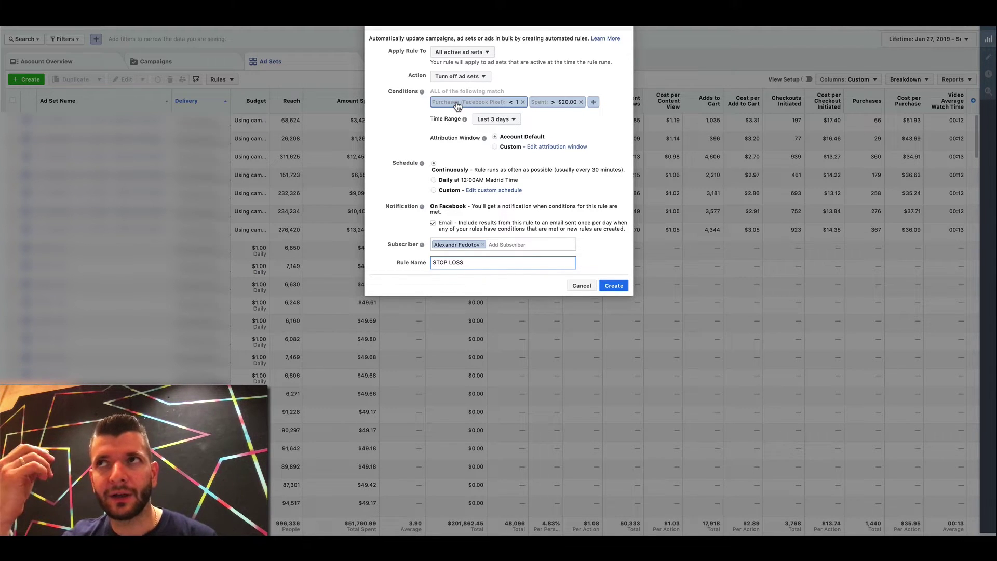
Replace the Purchases (Facebook Pixel) condition with one requiring Website Purchase ROAS to be smaller than 1.5.
click(522, 103)
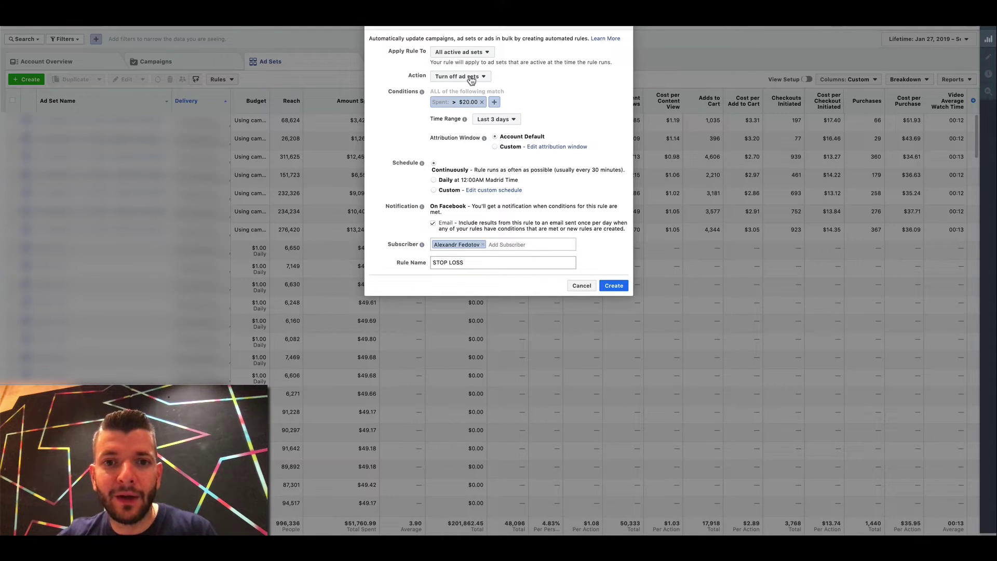
click(480, 79)
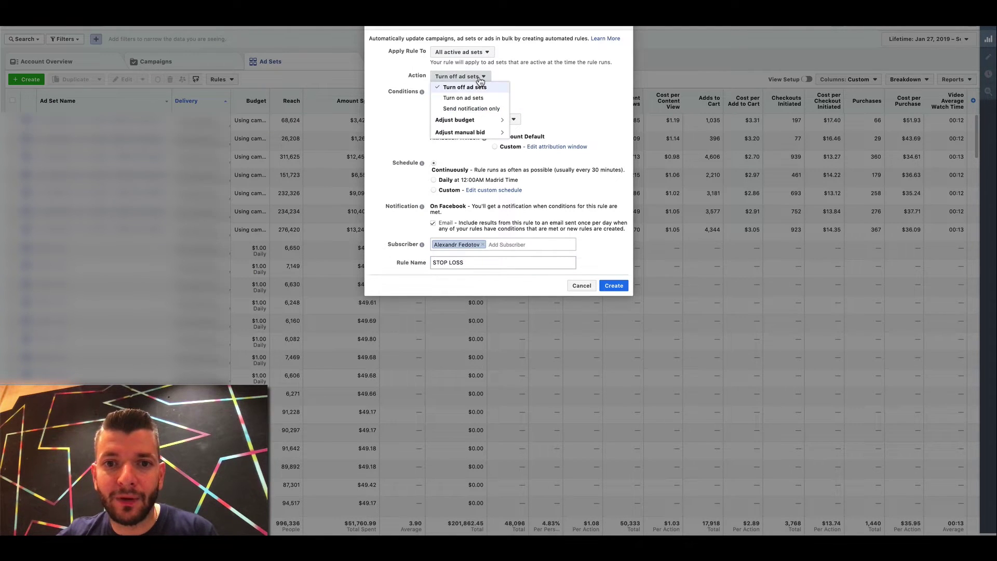
click(480, 79)
click(486, 115)
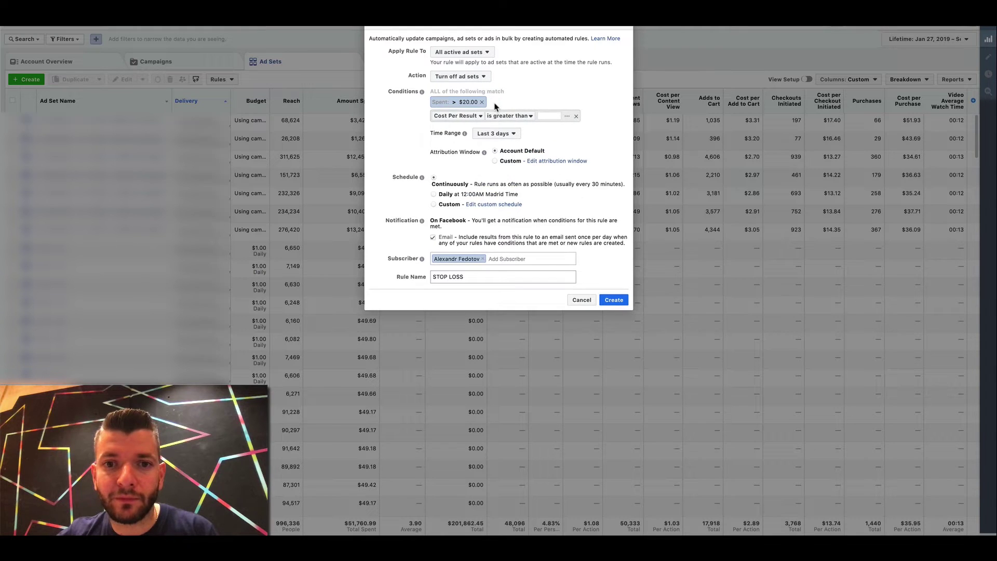
click(484, 117)
text(roa)
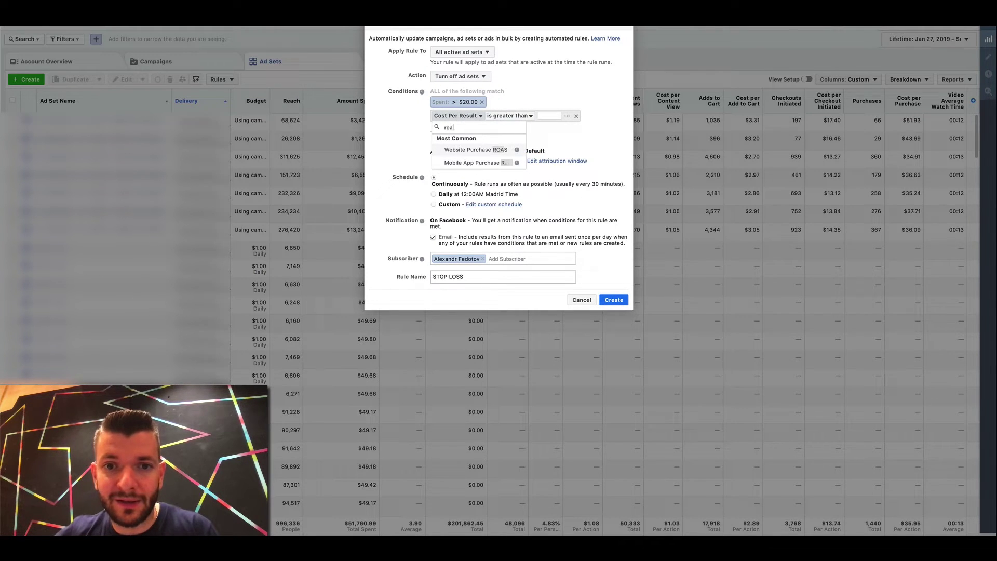
click(492, 148)
click(545, 115)
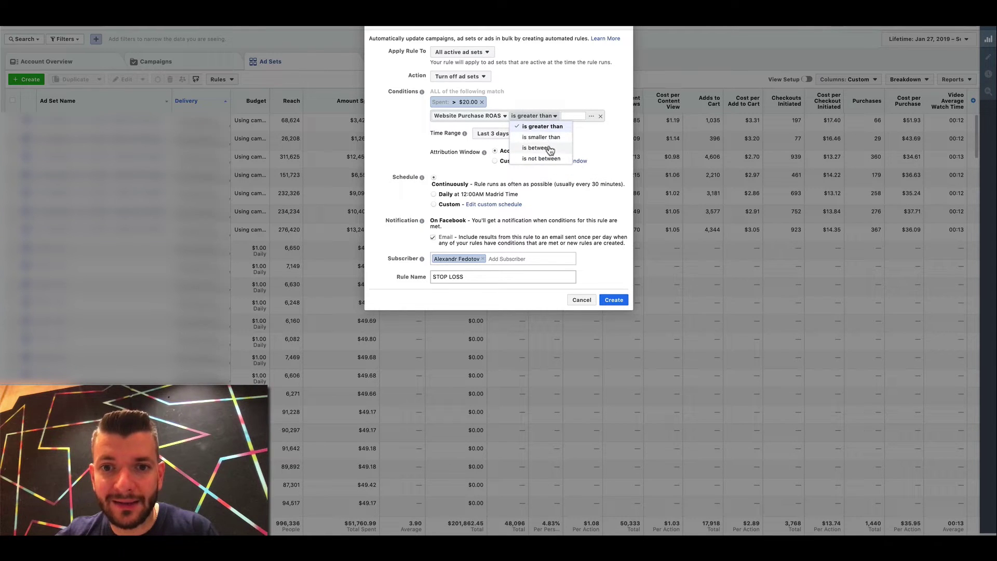
click(541, 137)
click(570, 115)
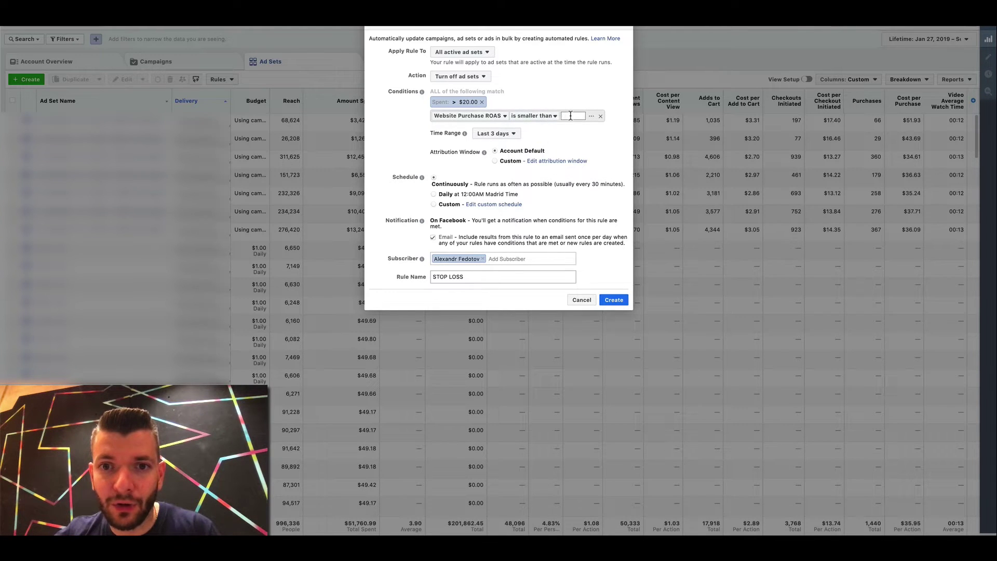
text(1.5)
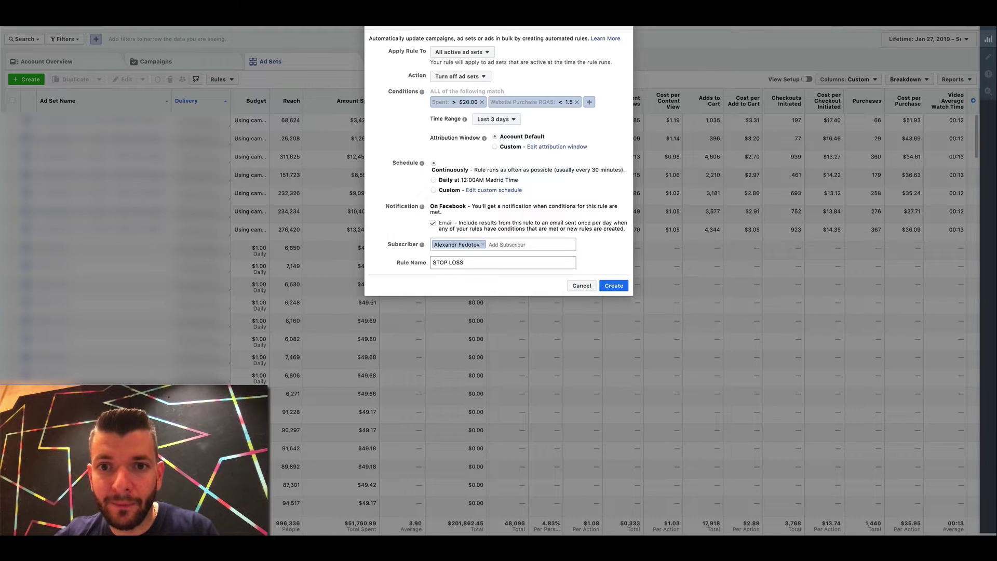
key(Return)
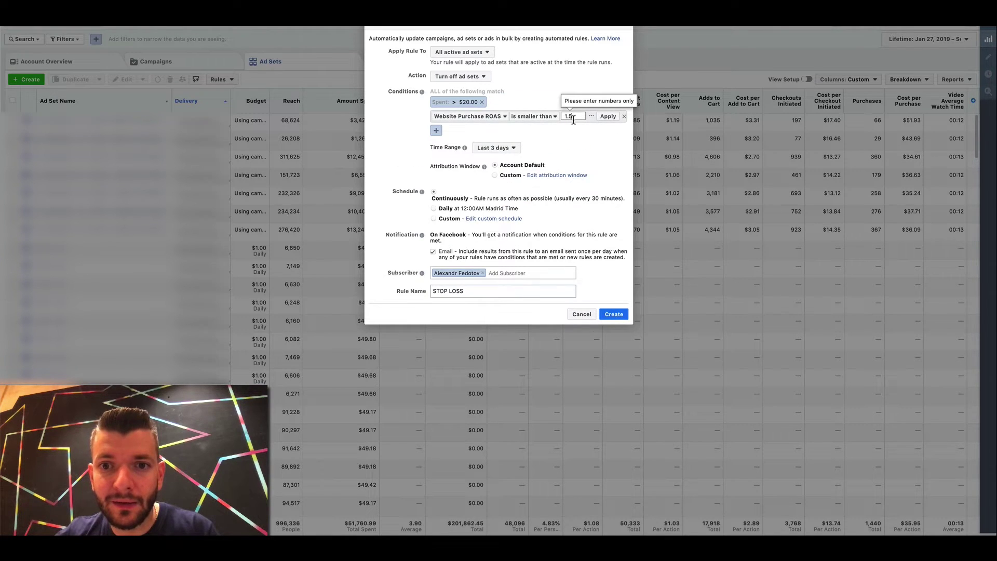
key(Return)
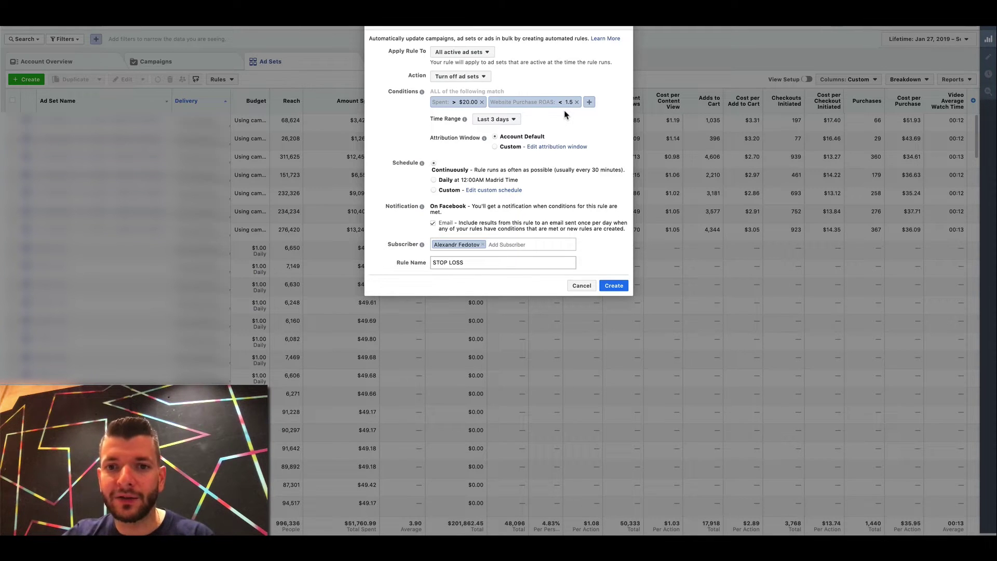
Replace the Website Purchase ROAS condition with one requiring Cost per Purchase (Facebook Pixel) to be greater than $10.
mouse_move(498, 534)
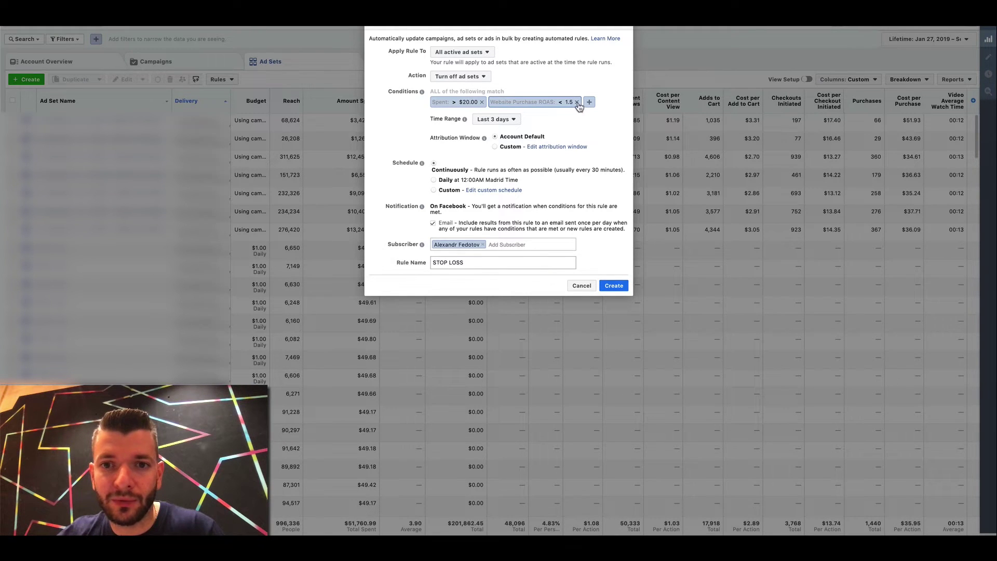
click(577, 103)
click(492, 103)
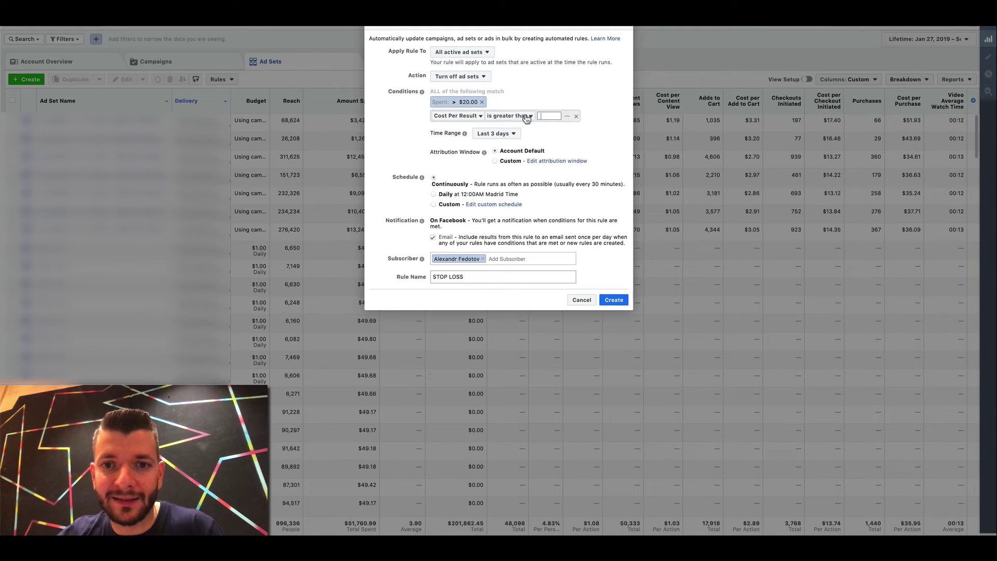
click(459, 116)
text(p)
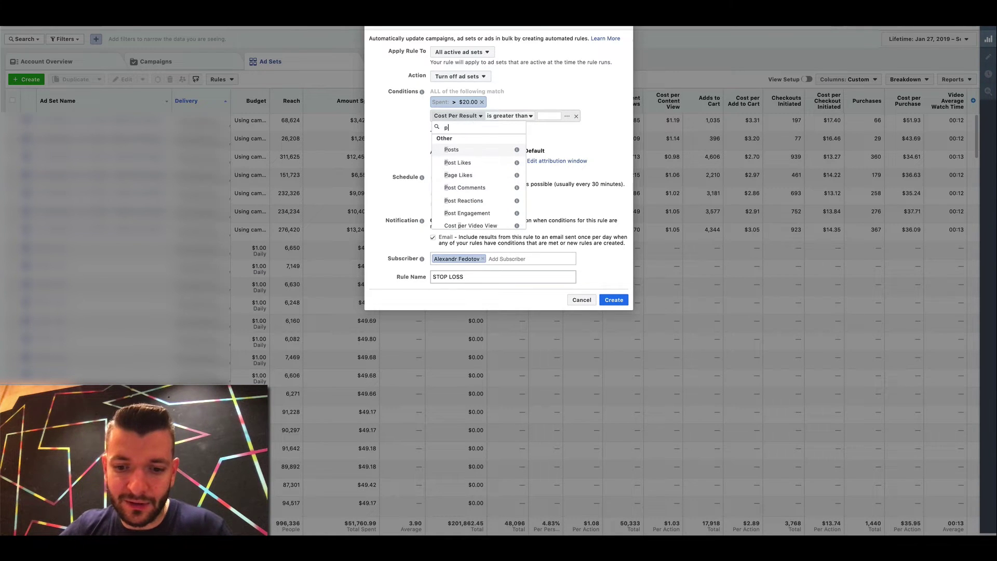
text(ur)
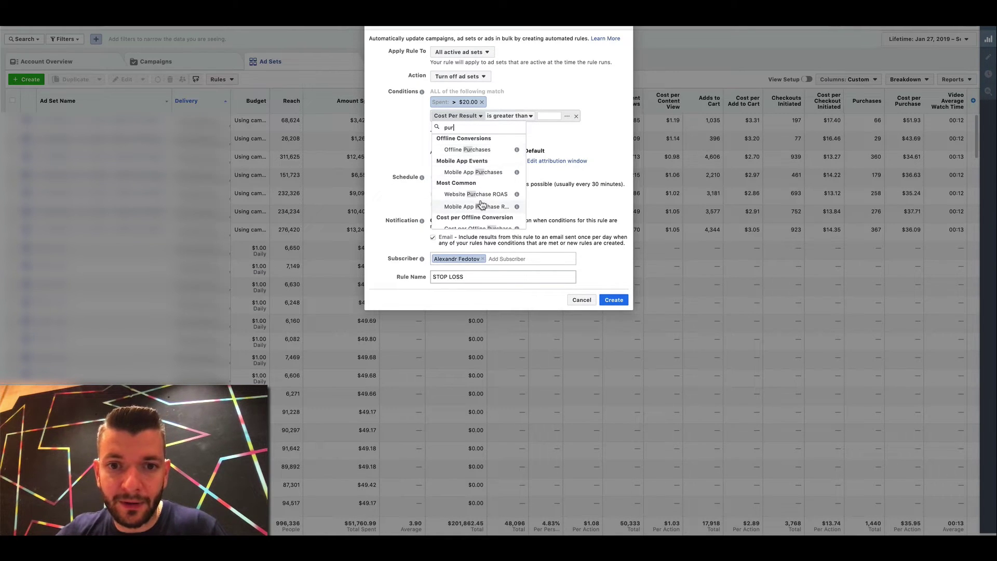
scroll(482, 204, down, 2)
scroll(483, 206, down, 1)
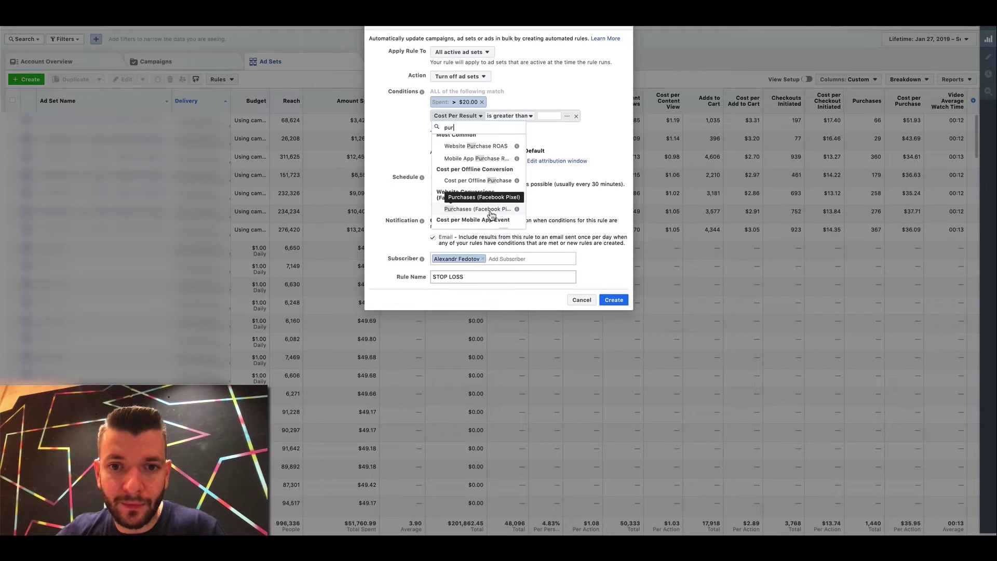
scroll(491, 210, down, 3)
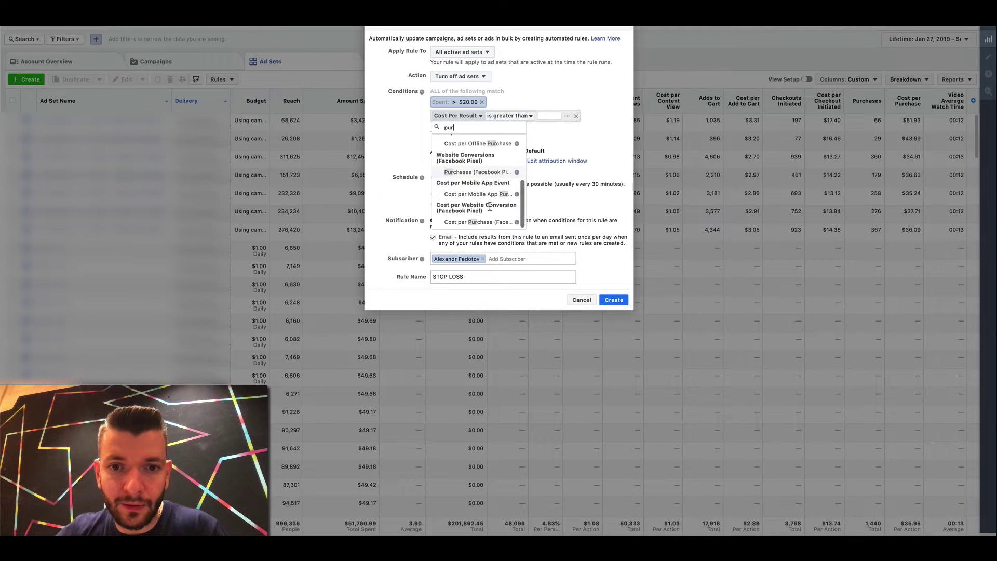
click(489, 223)
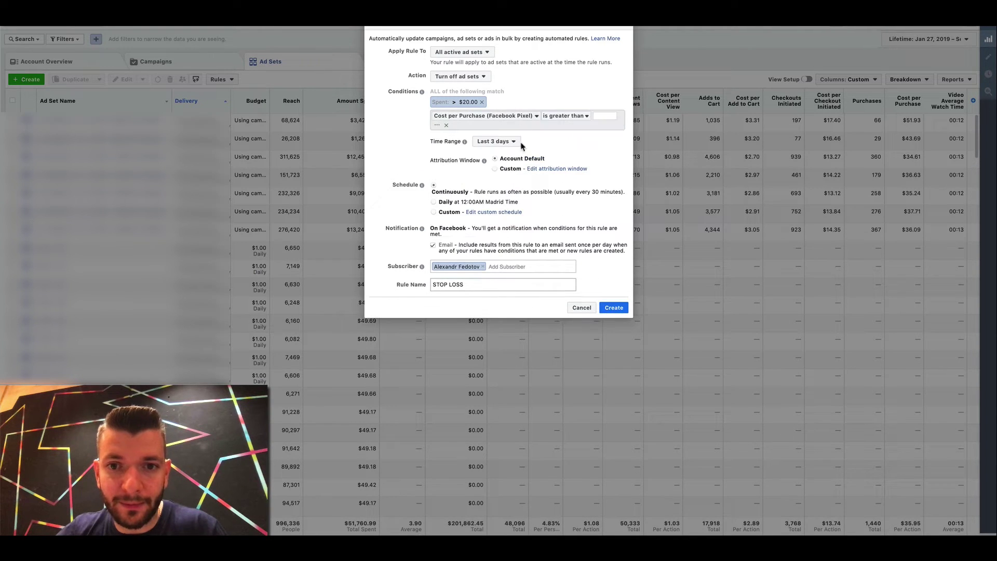
click(607, 115)
text(10)
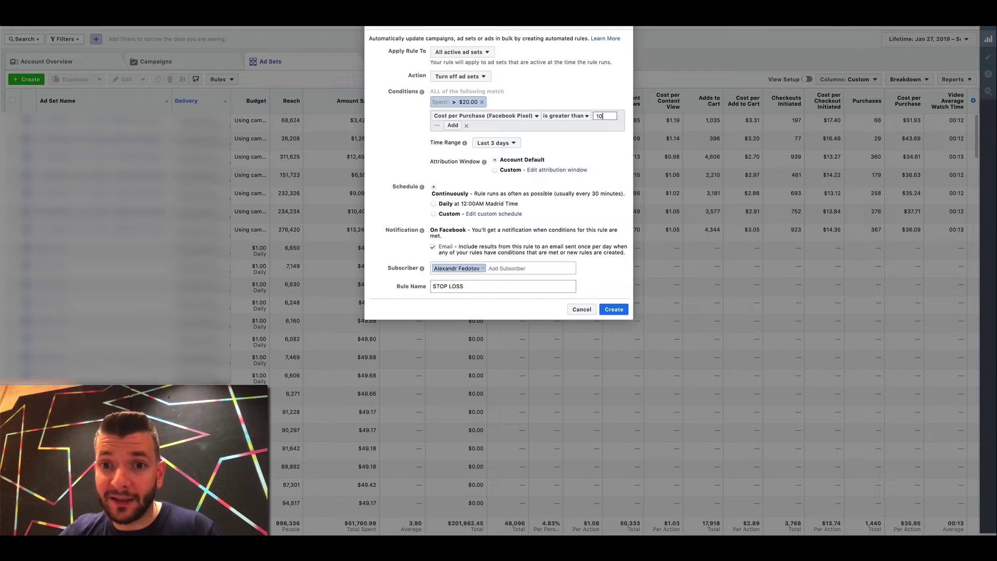
click(453, 126)
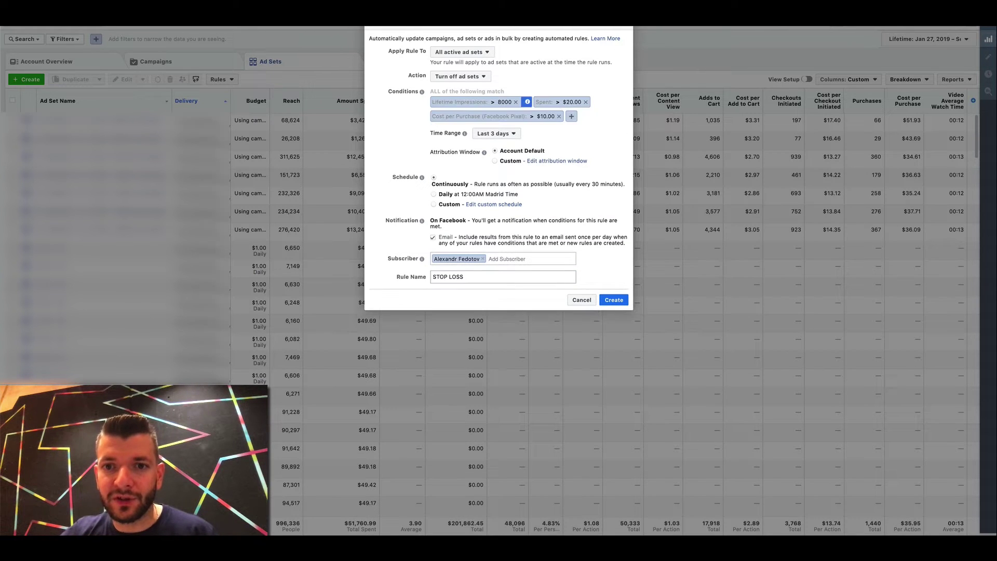
Remove the Lifetime Impressions condition from the rule and set its time range to Today.
click(516, 102)
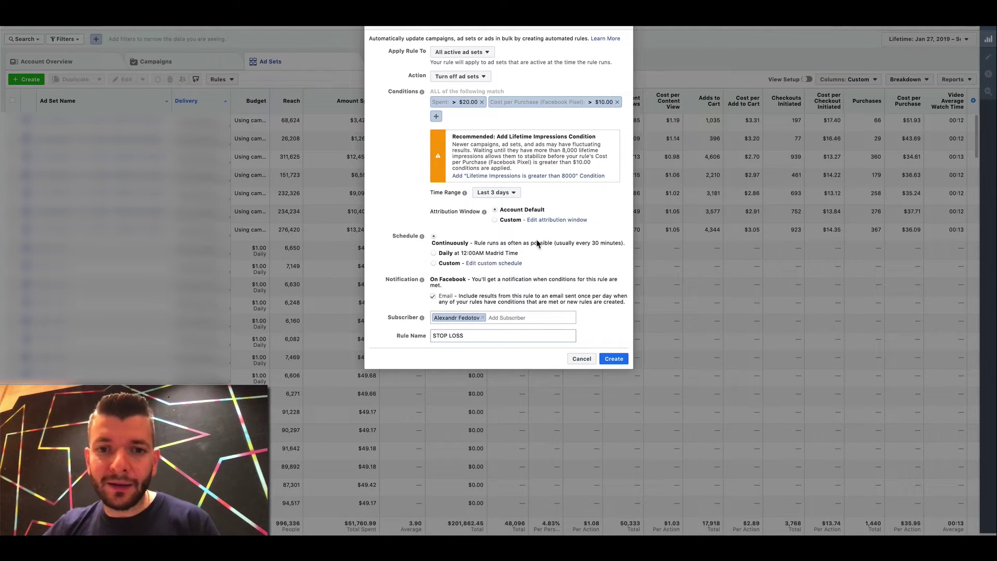
click(514, 193)
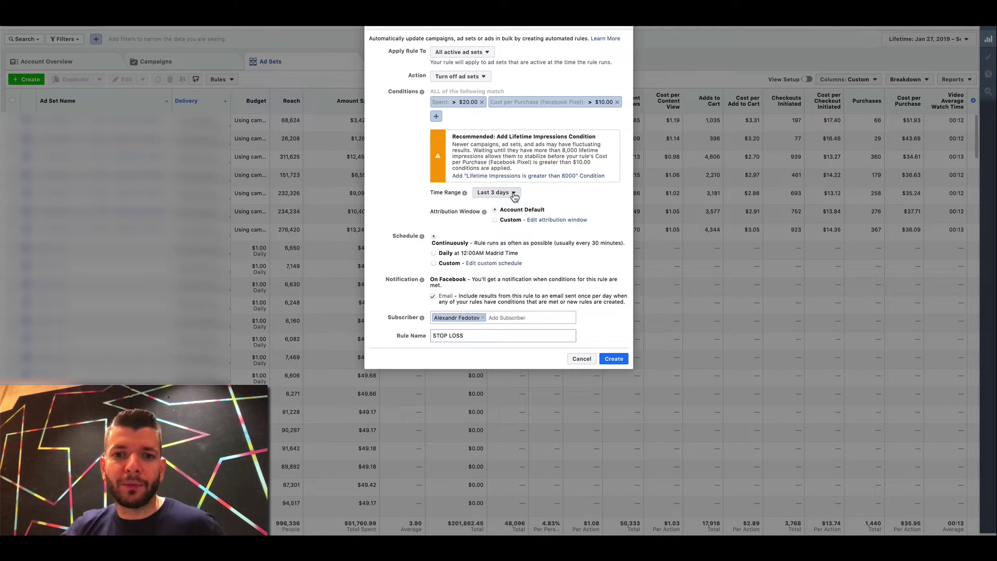
click(508, 206)
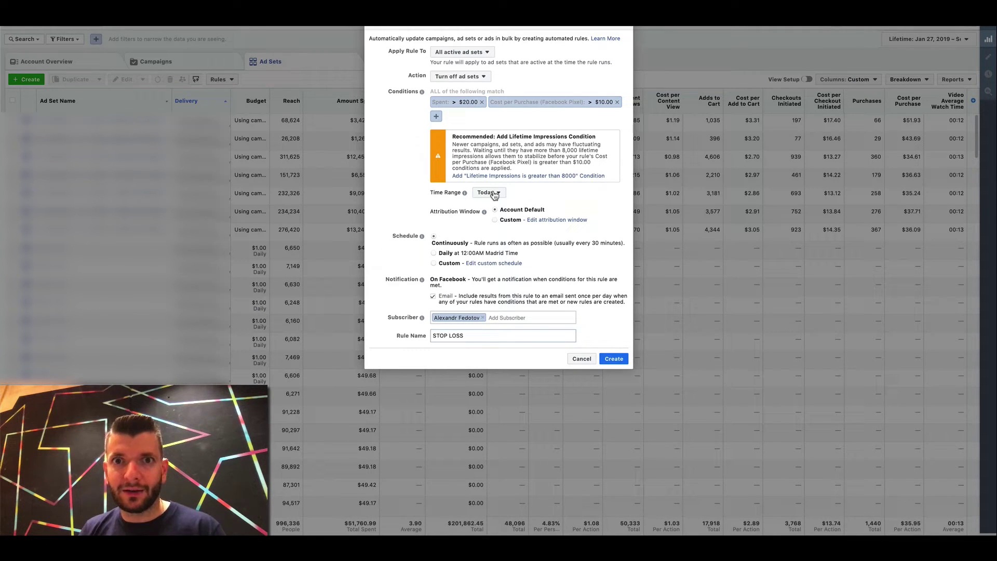
Rename the rule as "If CPA>10 then KILL".
mouse_move(519, 532)
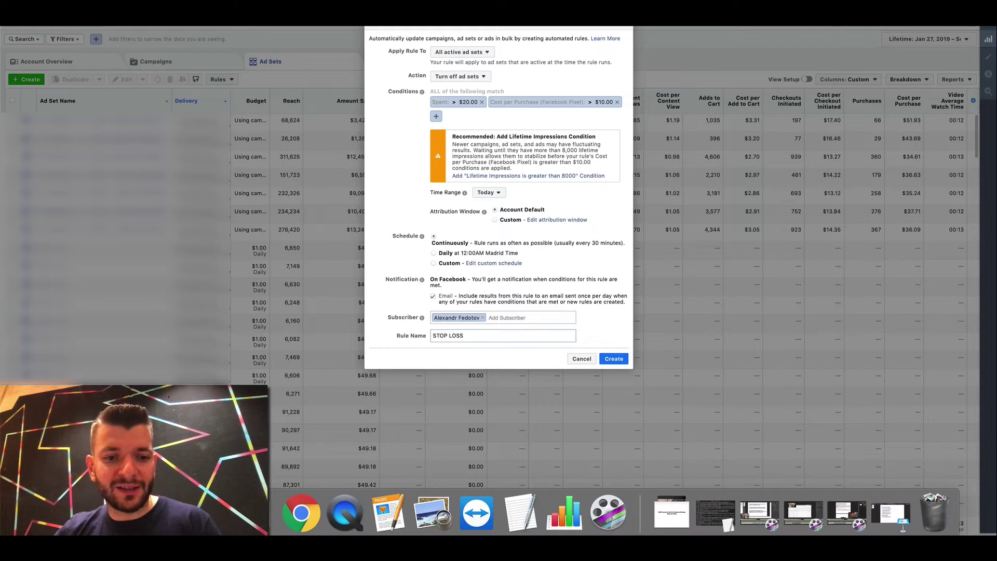
click(477, 335)
text(STOP LOSS)
key(alt+shift+Left)
key(alt+shift+Left)
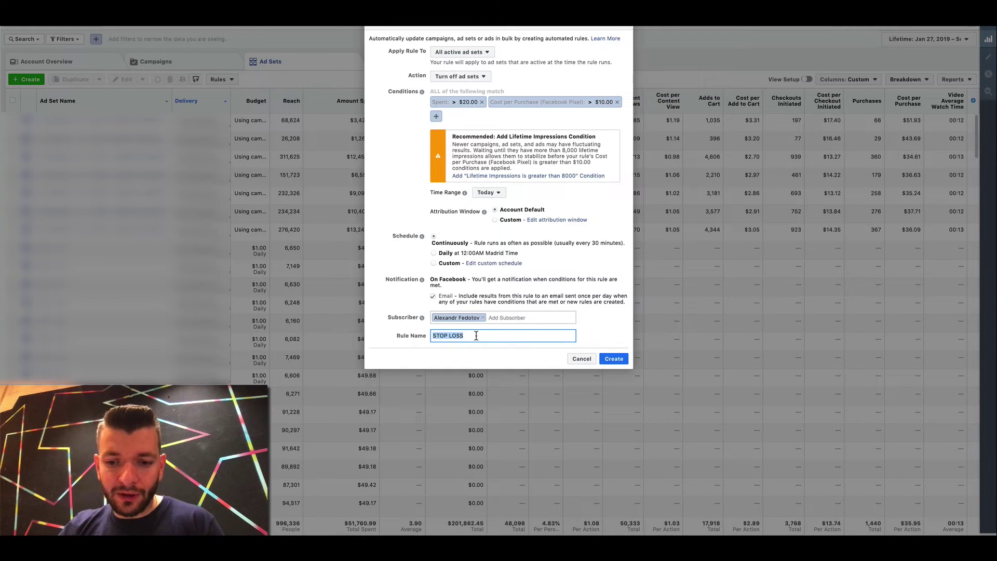
text(CPC)
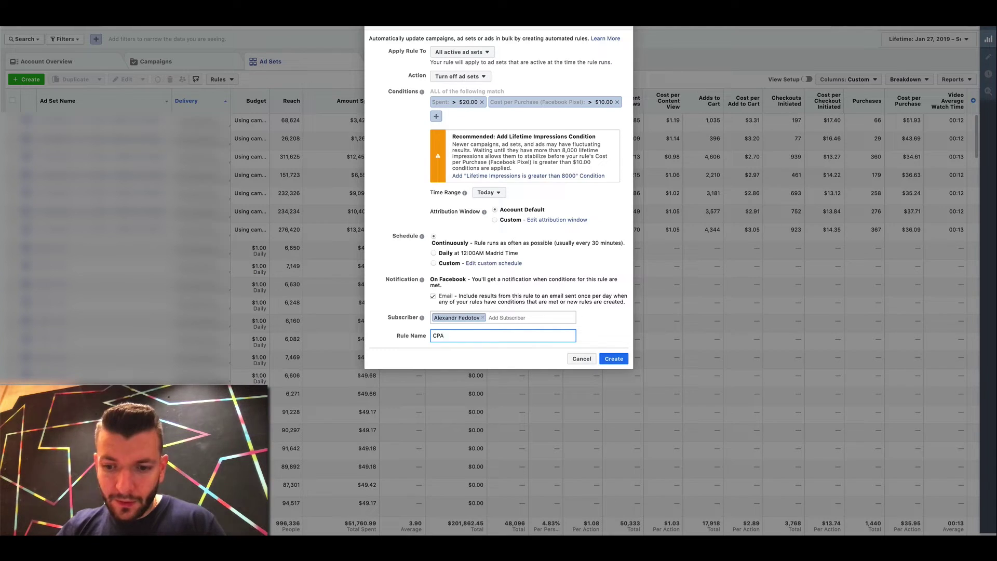
text(>10)
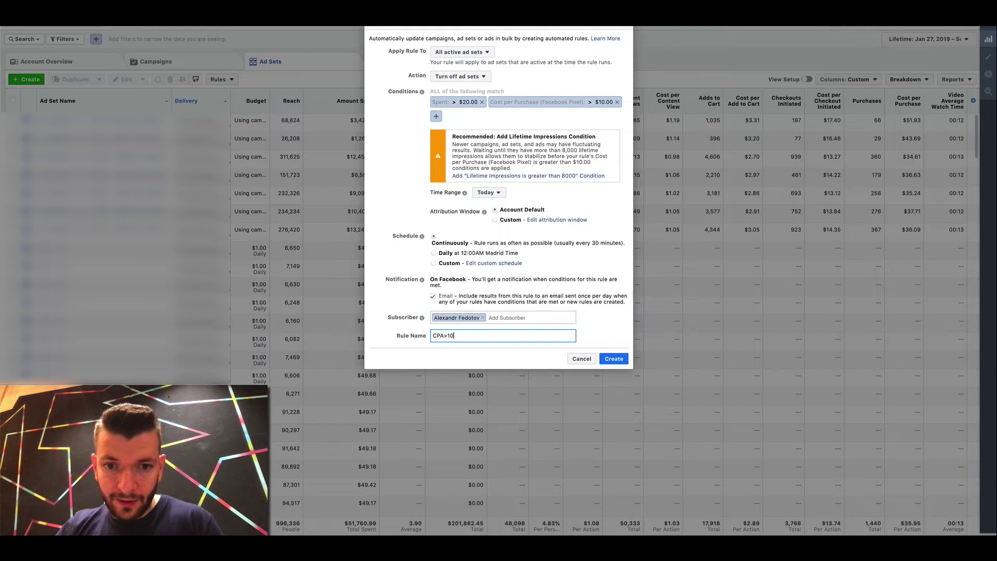
text( KILL)
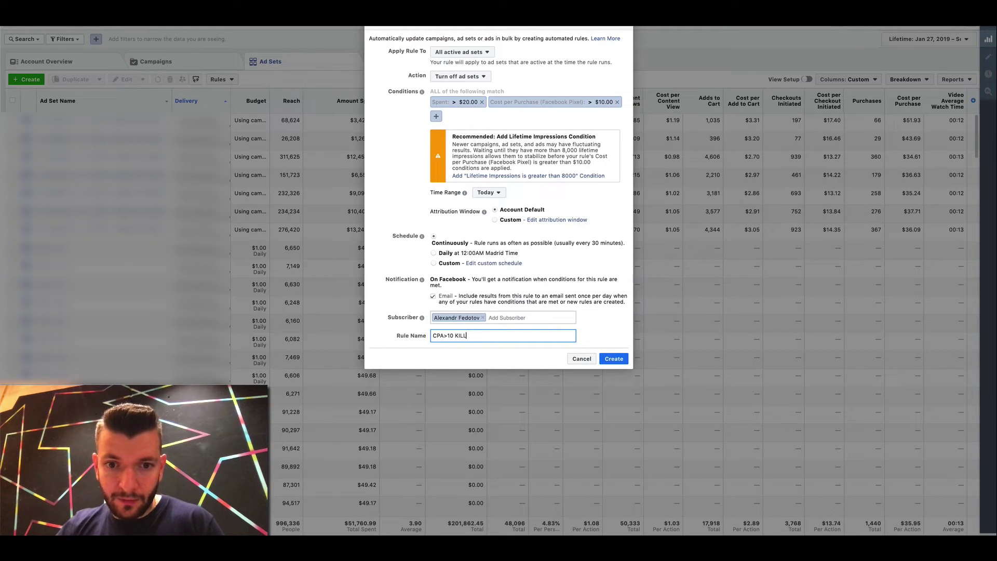
click(455, 336)
text(Then)
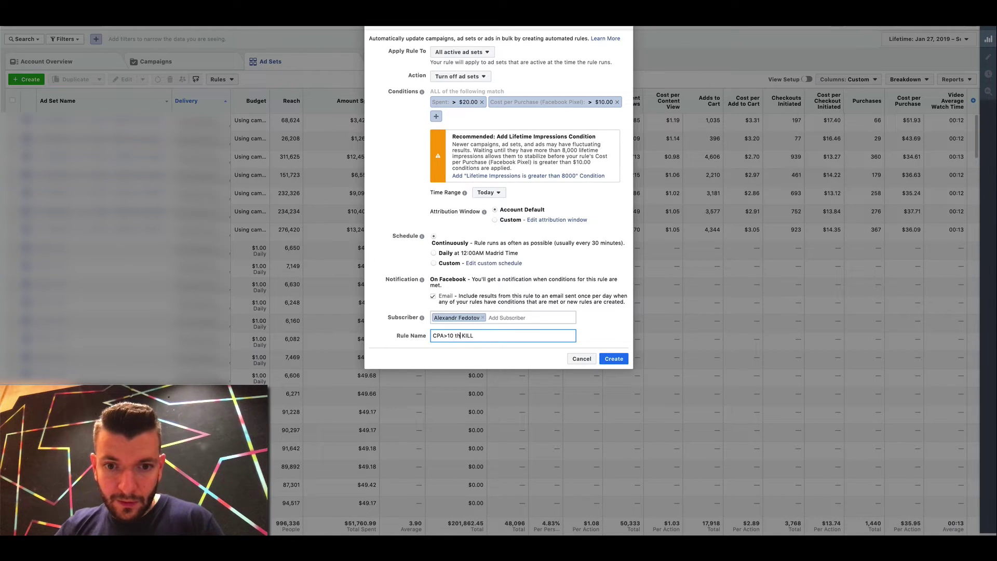
click(435, 335)
text(If)
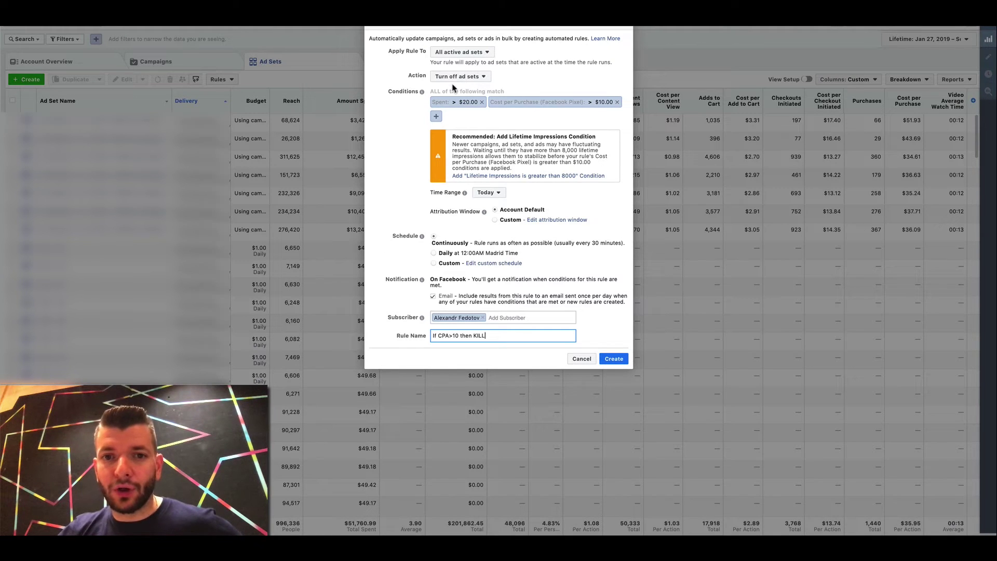
Change the rule's action to Turn on ad sets and remove the Spent and Cost per Purchase (Facebook Pixel) conditions.
mouse_move(581, 534)
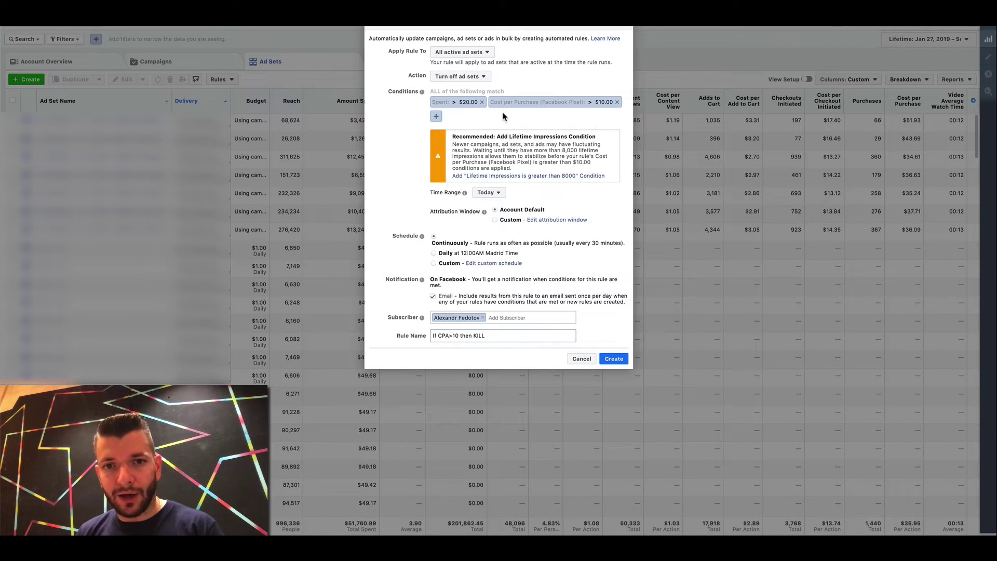
click(474, 78)
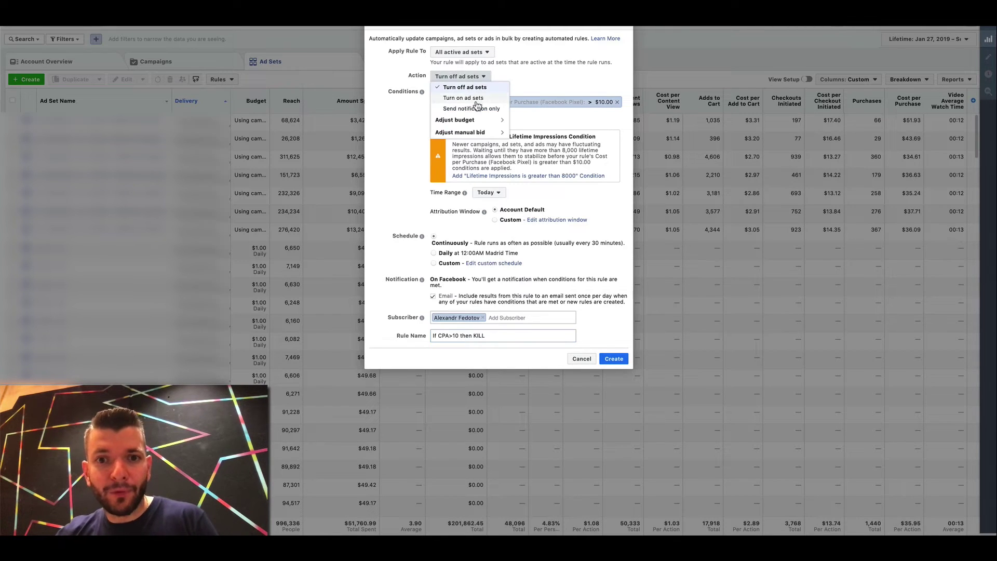
click(479, 99)
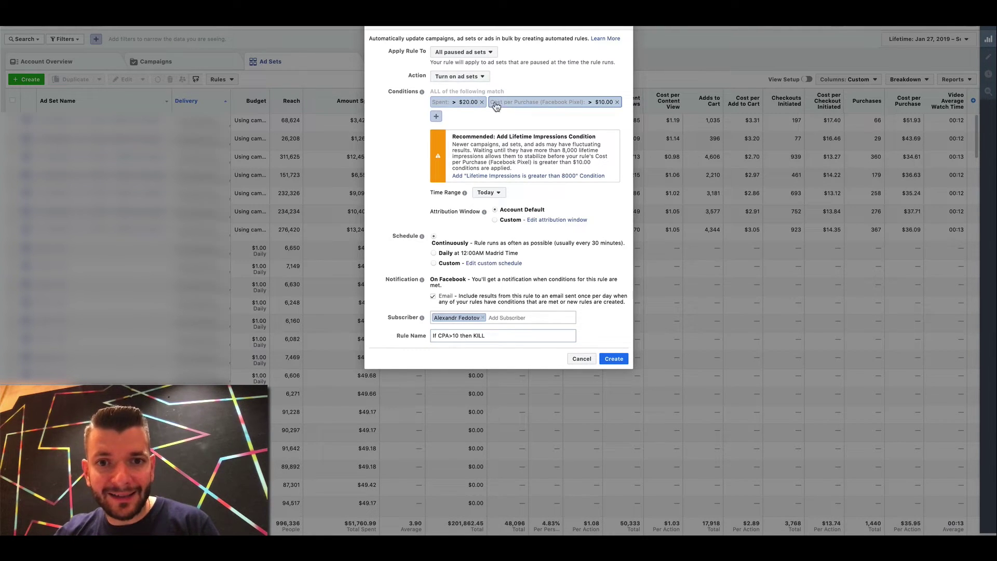
click(481, 102)
click(557, 102)
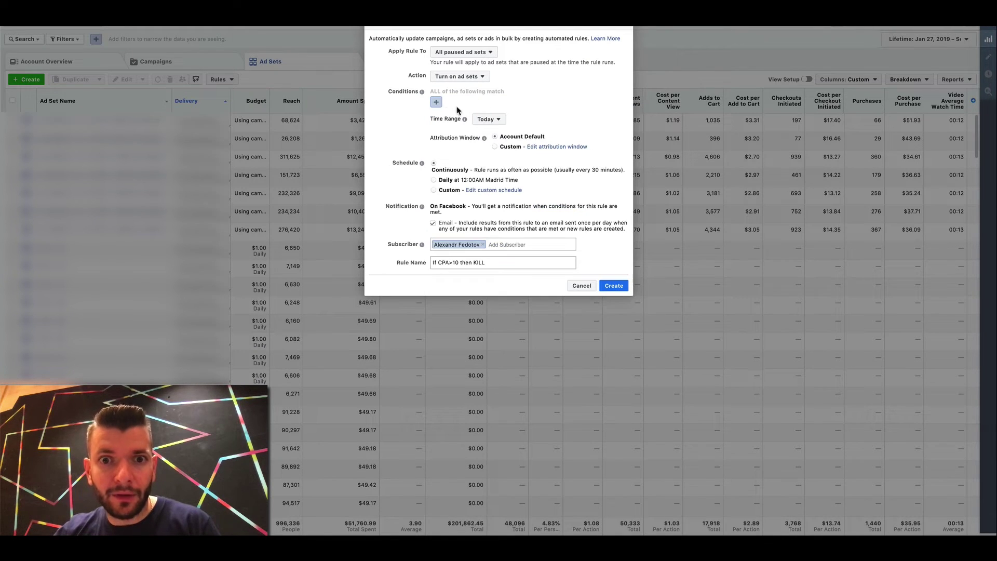
Add a condition requiring Website Purchase ROAS to be greater than 2 and set the time range to Last 7 days.
click(436, 102)
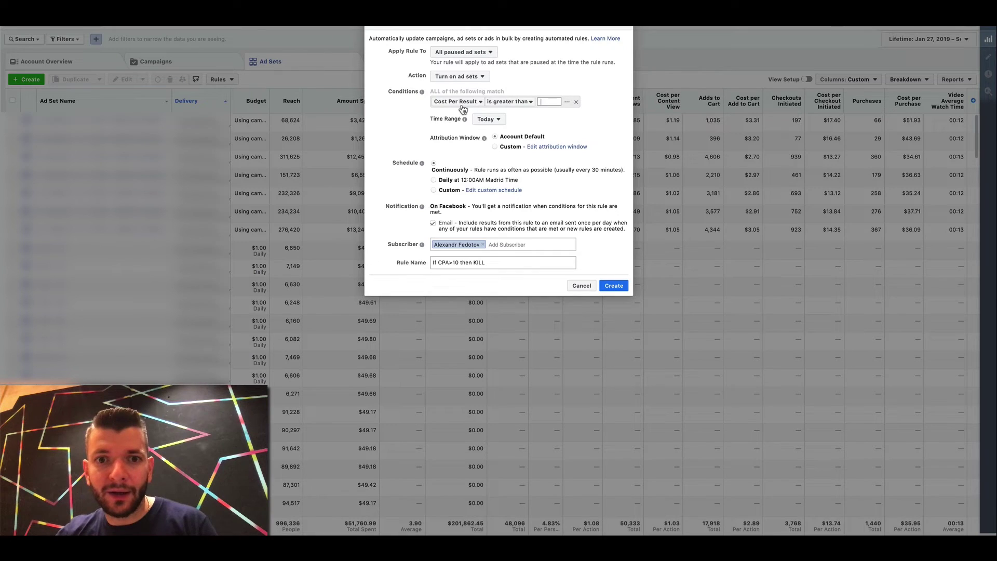
click(461, 104)
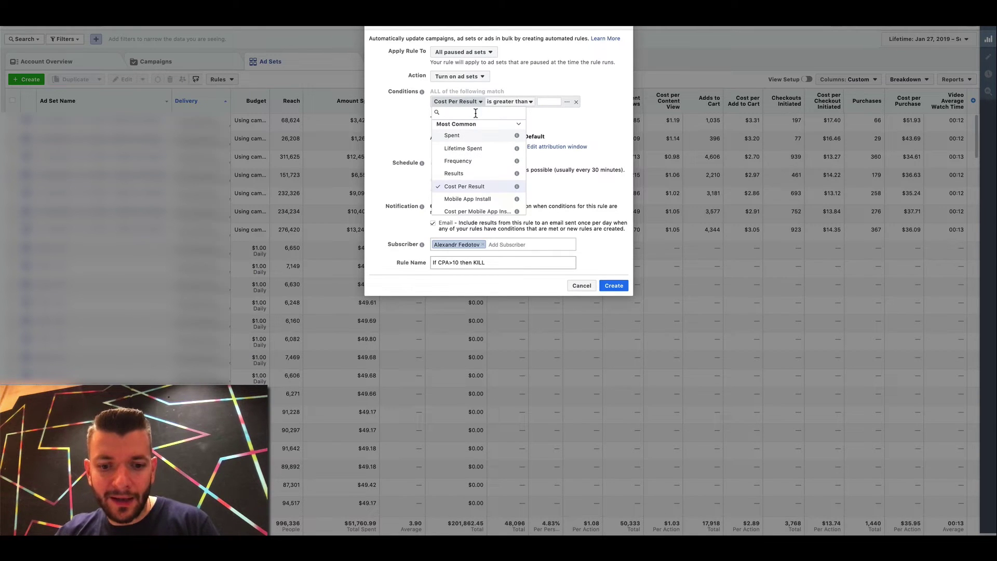
text(roas)
click(484, 135)
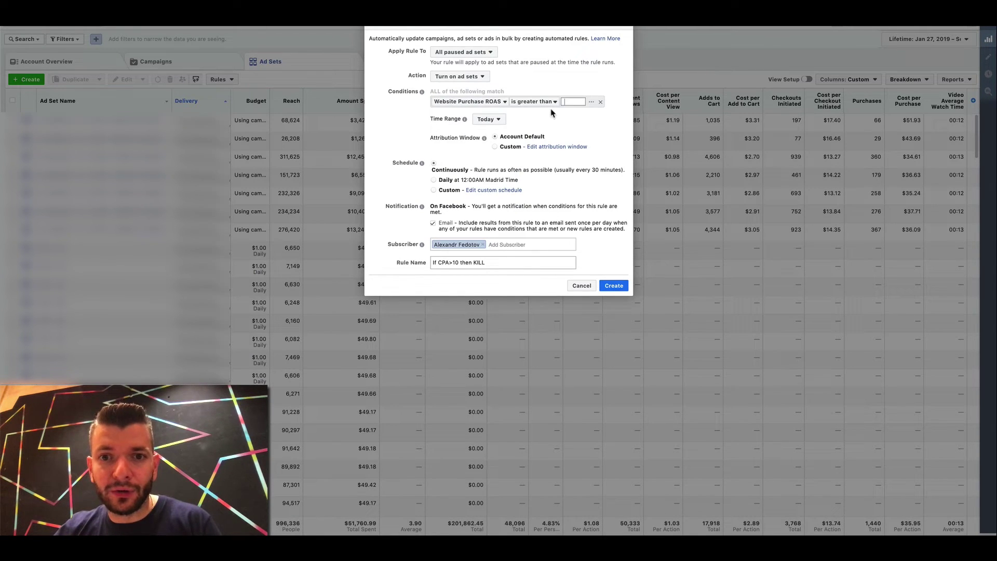
click(574, 101)
text(2)
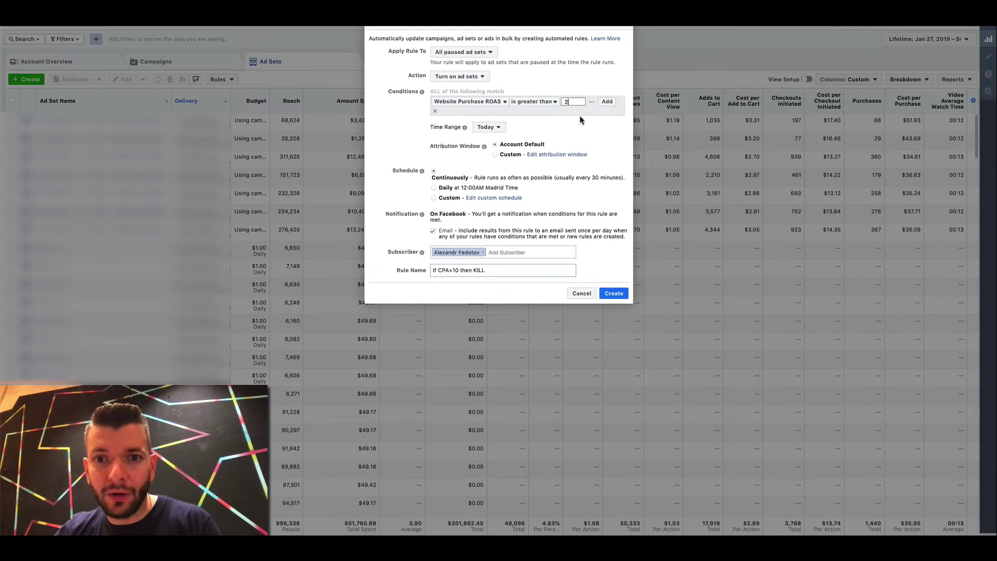
click(569, 126)
click(497, 120)
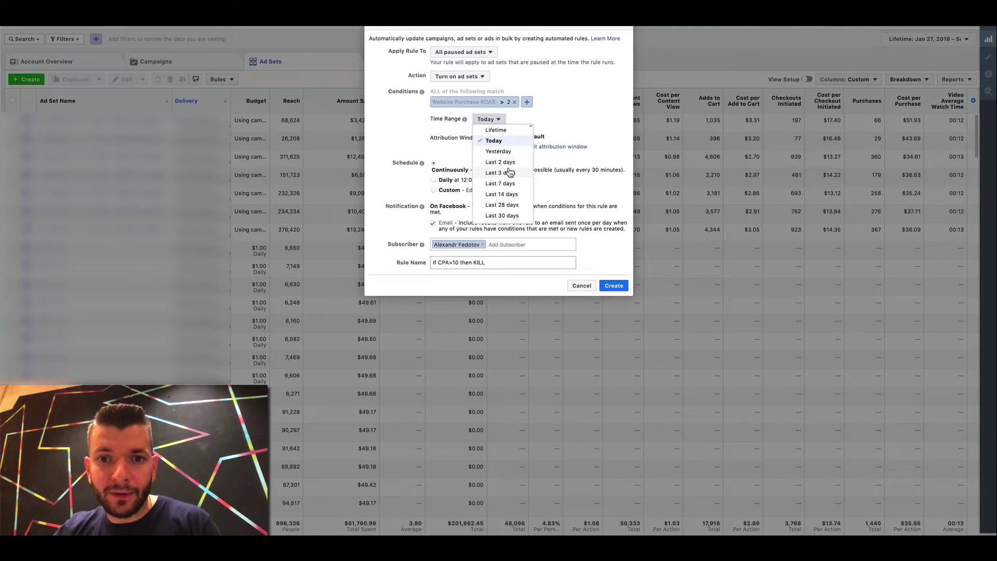
click(516, 186)
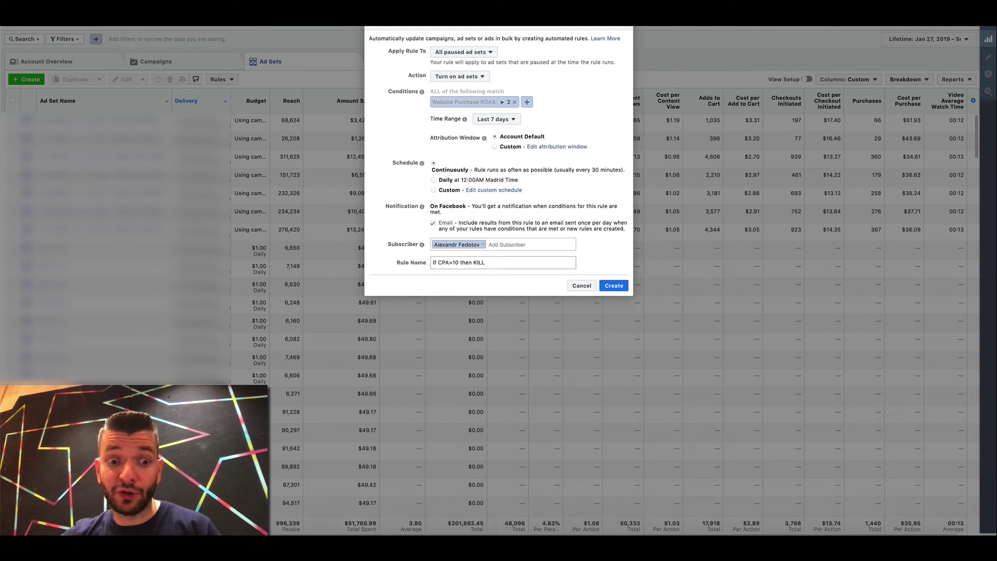
Remove the Website Purchase ROAS condition and recreate it so that ROAS must be greater than 2.
mouse_move(519, 534)
click(890, 514)
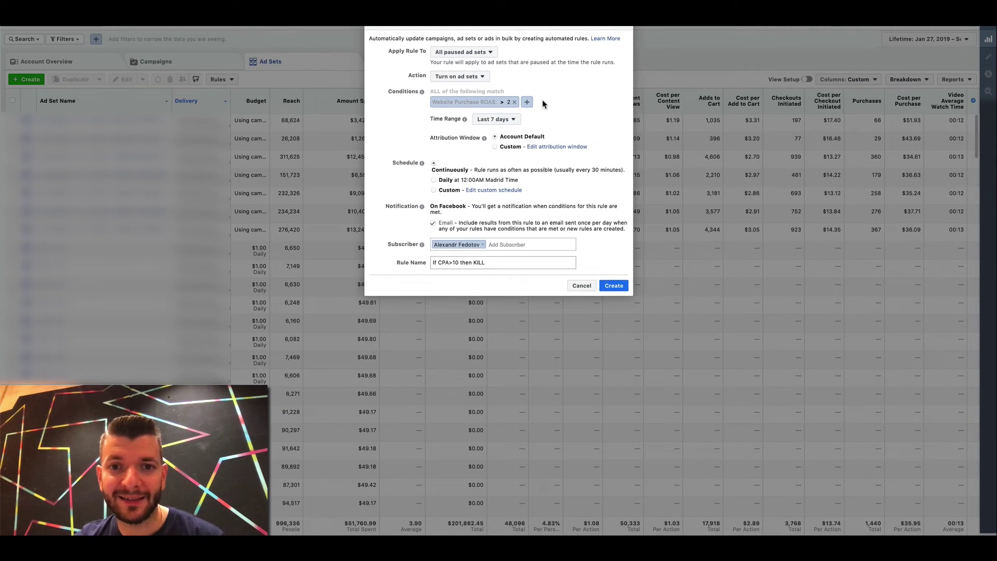
click(515, 102)
click(436, 102)
click(468, 102)
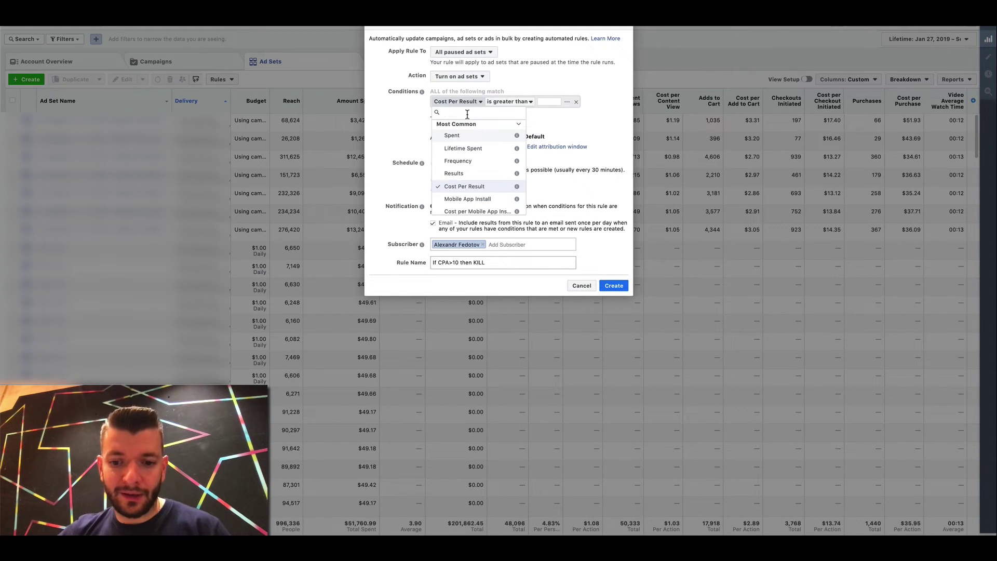
text(roas)
click(476, 135)
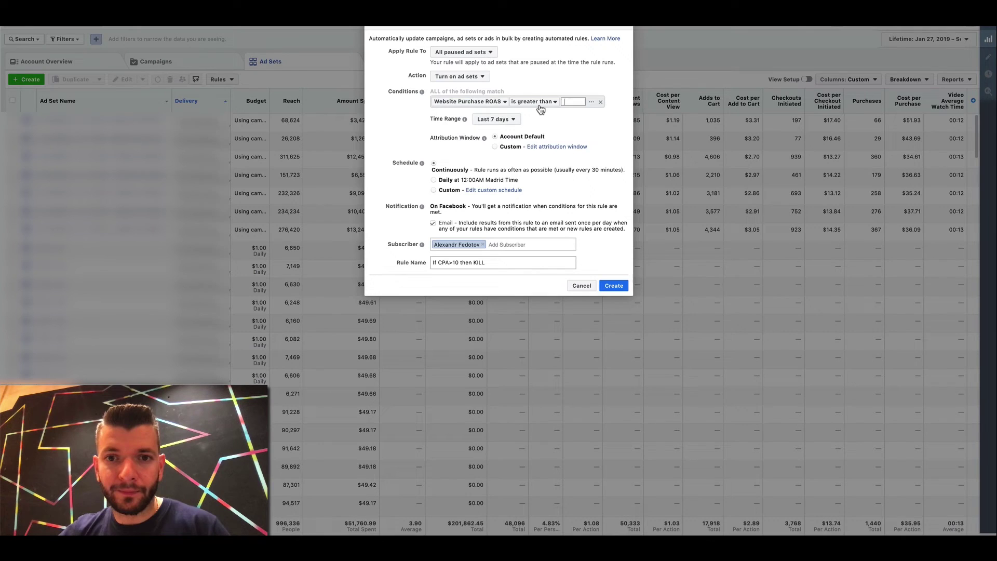
click(535, 102)
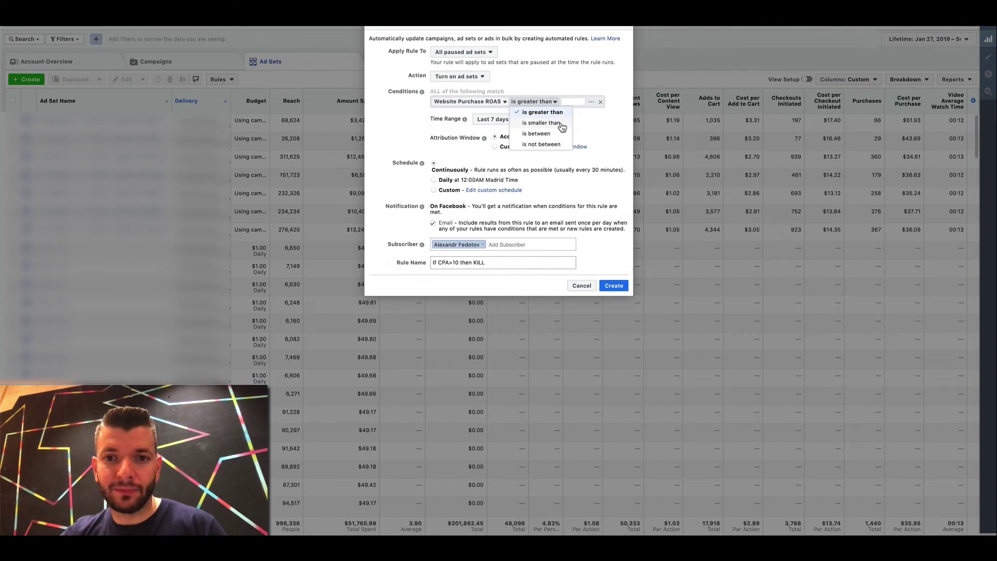
click(576, 102)
text(2)
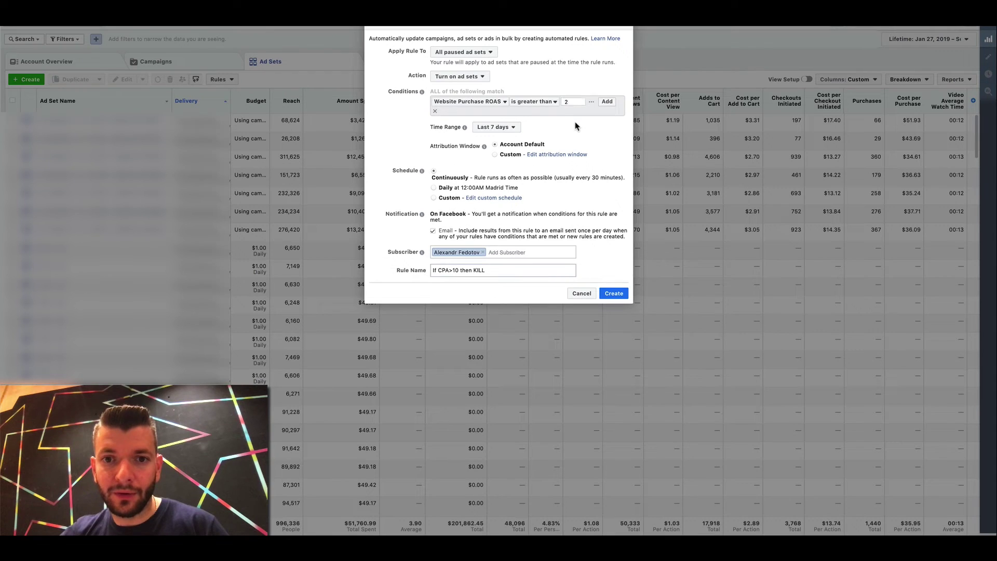
key(Return)
Try Yesterday as the rule's time range, and set it back to Last 7 days.
click(513, 120)
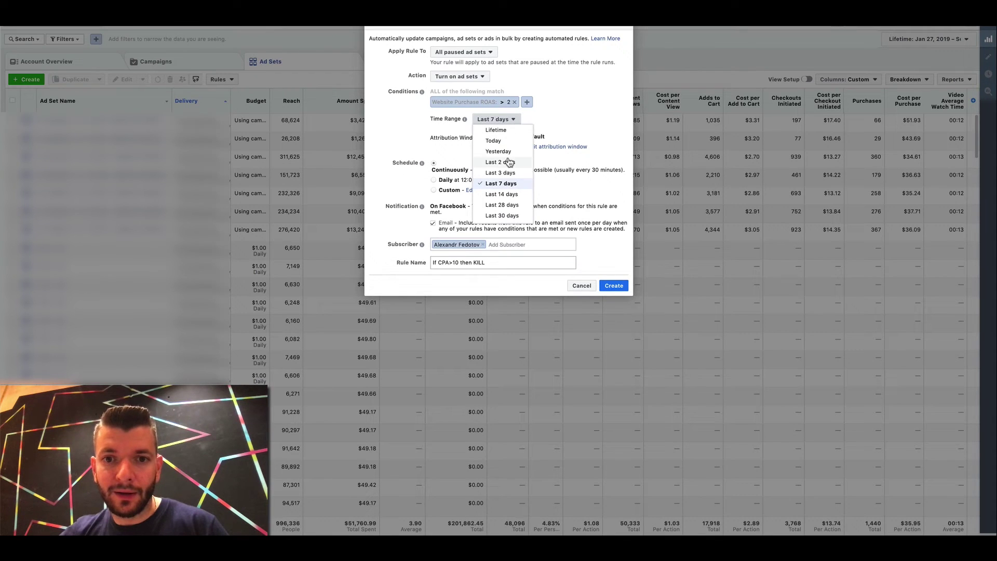
click(518, 153)
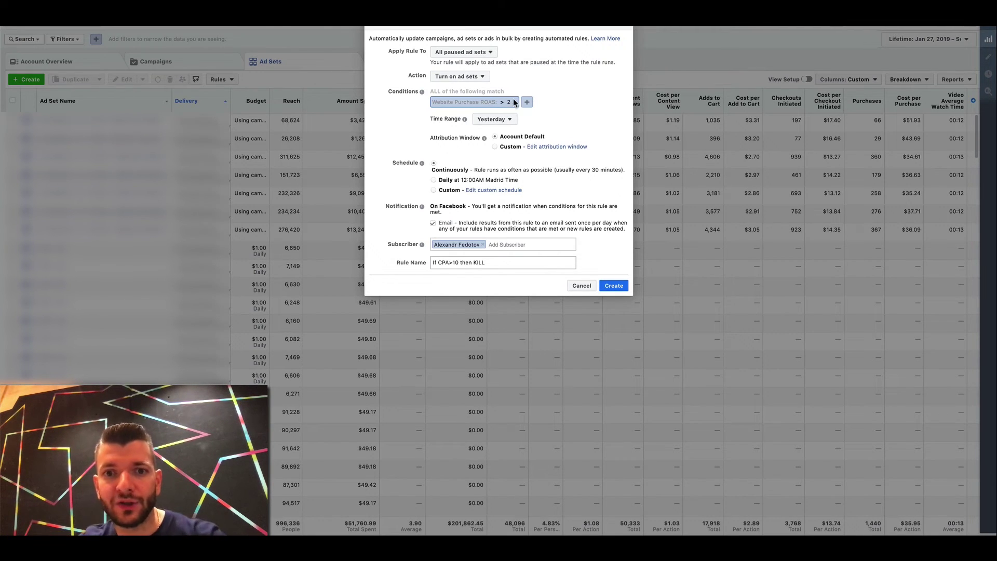
click(511, 121)
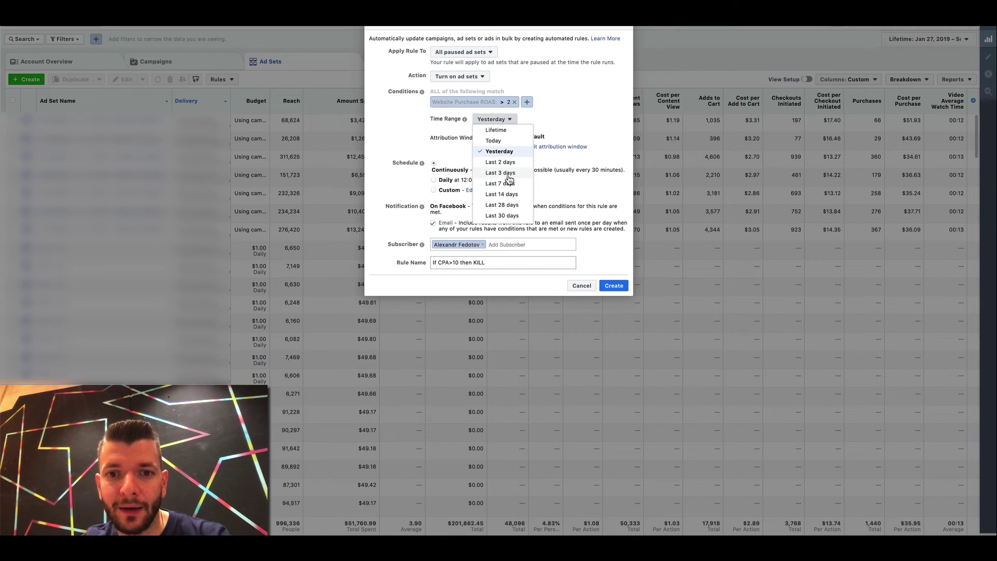
click(508, 183)
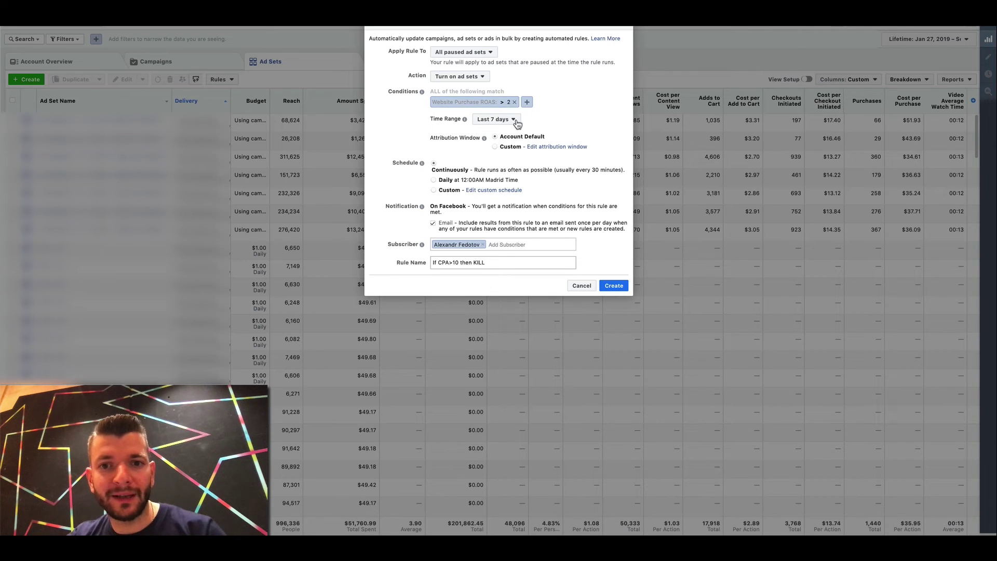
Rename the rule as "Reactivate if ROAS >2 in the last 7d".
triple_click(496, 264)
text(Reat)
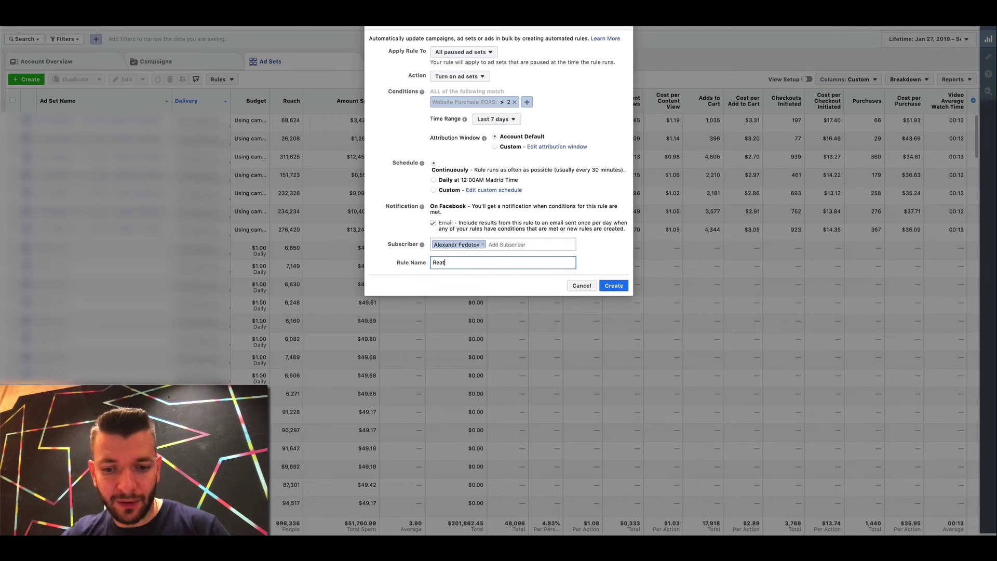
key(BackSpace)
text(ctive)
key(BackSpace)
key(BackSpace)
key(BackSpace)
key(BackSpace)
key(BackSpace)
key(BackSpace)
text(cti)
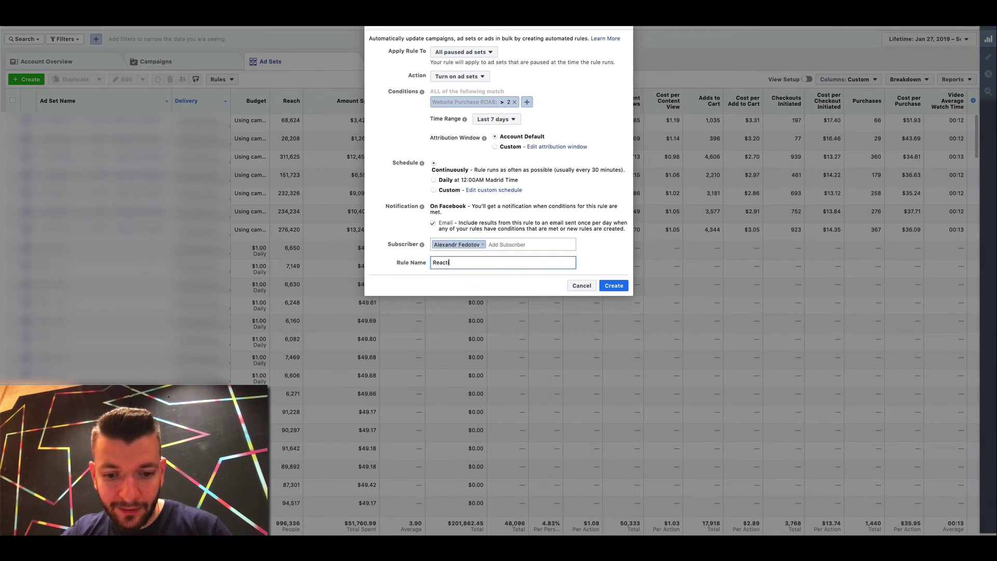
text(vate if)
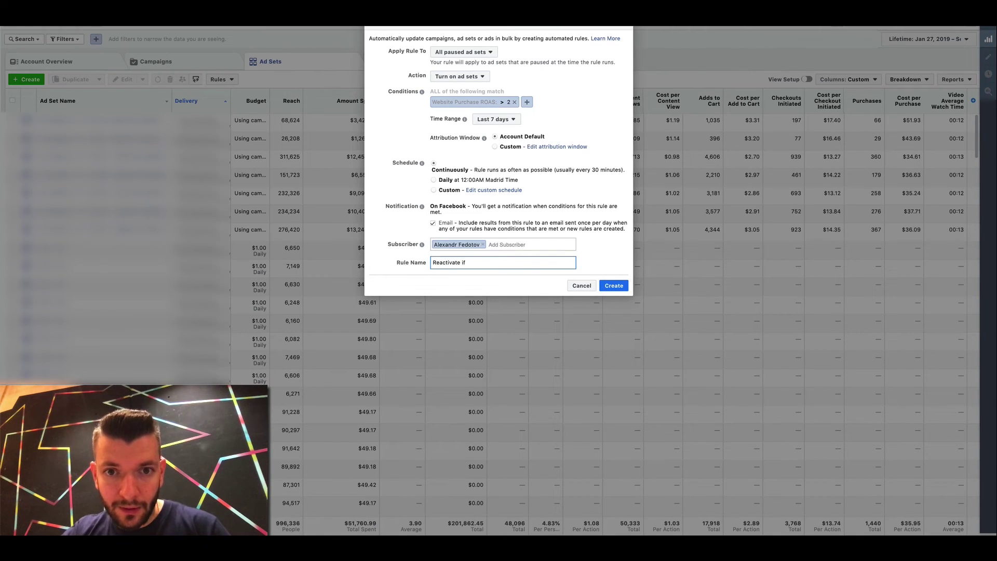
text( ROAS >2 in the last 7d)
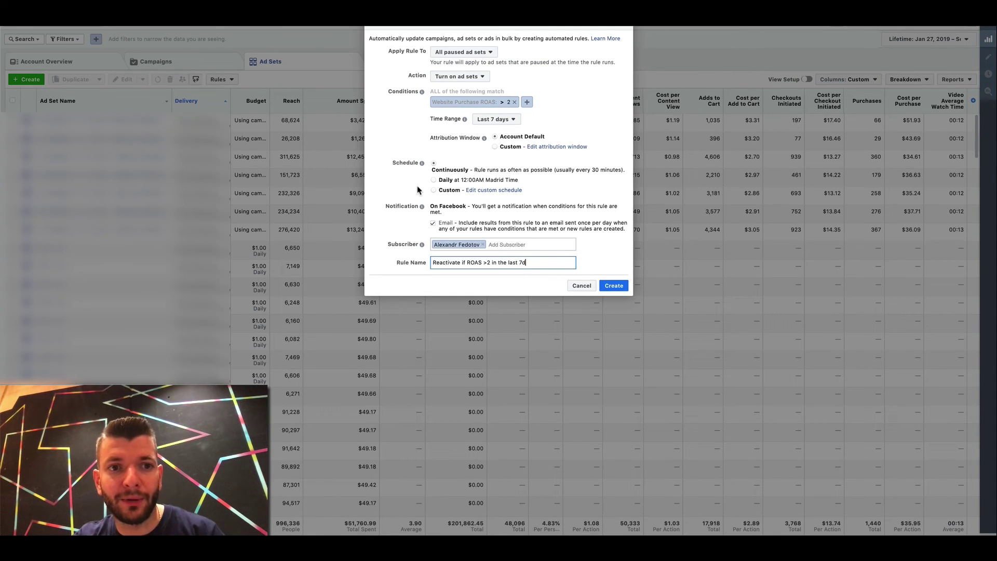
Discard the rule without creating it and show the account's campaigns instead of its ad sets.
click(580, 286)
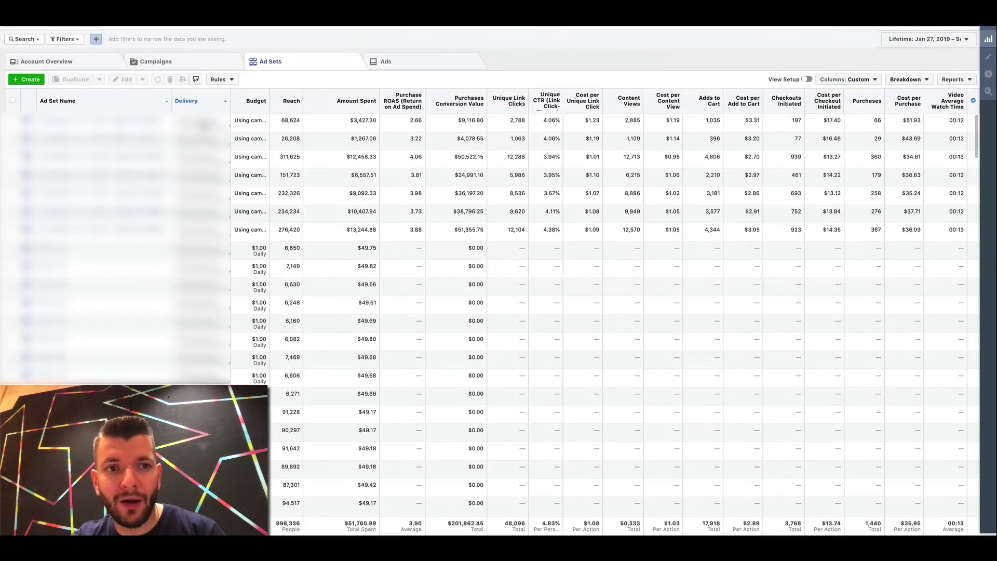
click(189, 66)
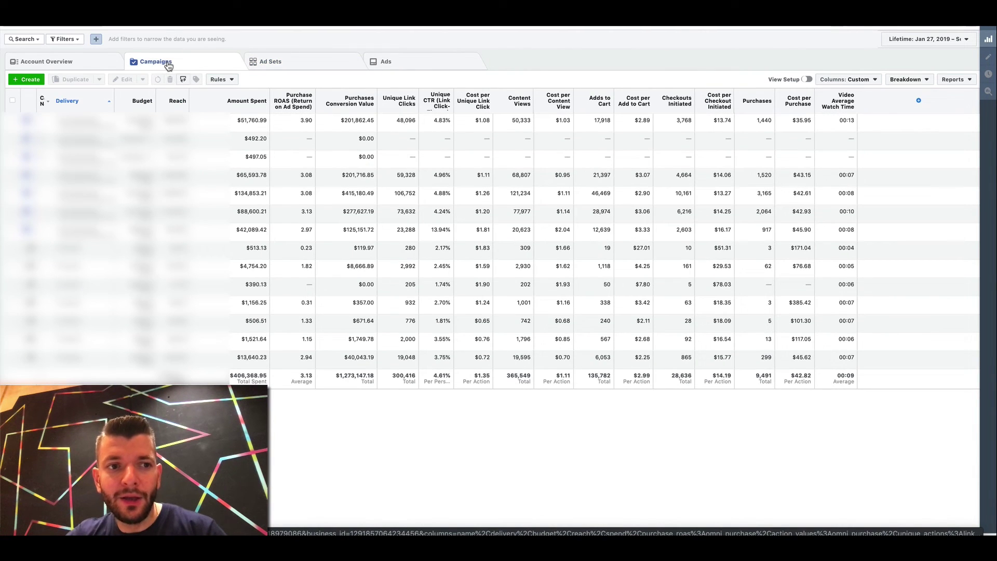
Switch to the Keynote presentation and review the slide outlining the ad set and campaign automation rules.
mouse_move(171, 534)
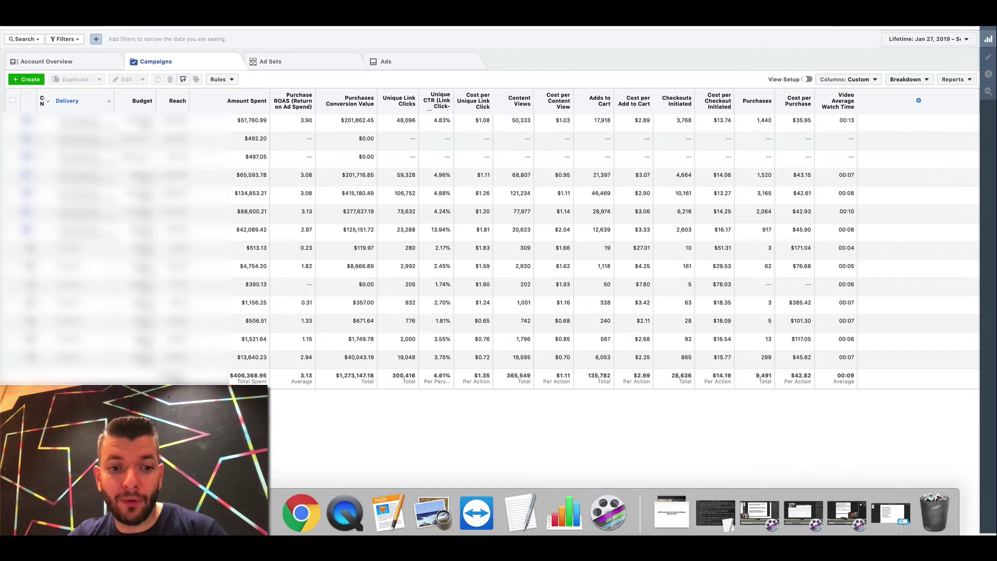
click(890, 513)
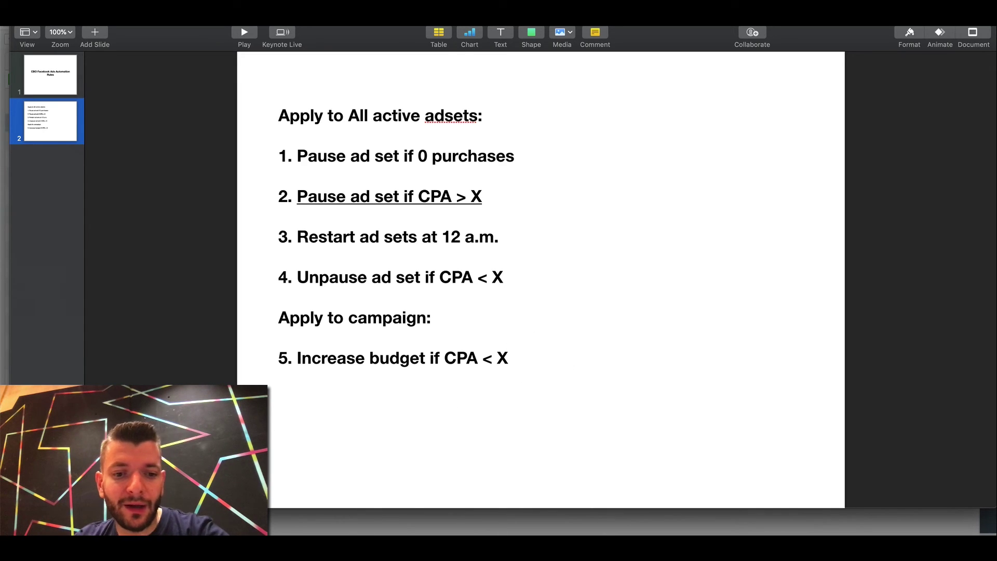
mouse_move(333, 533)
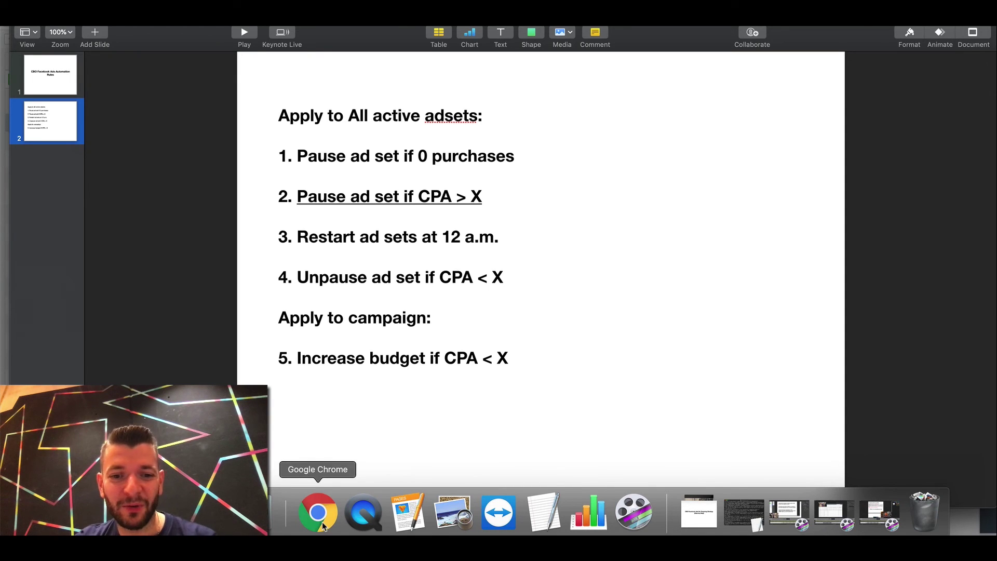
Switch to Google Chrome and discard the unfinished campaign rule without creating it.
click(323, 526)
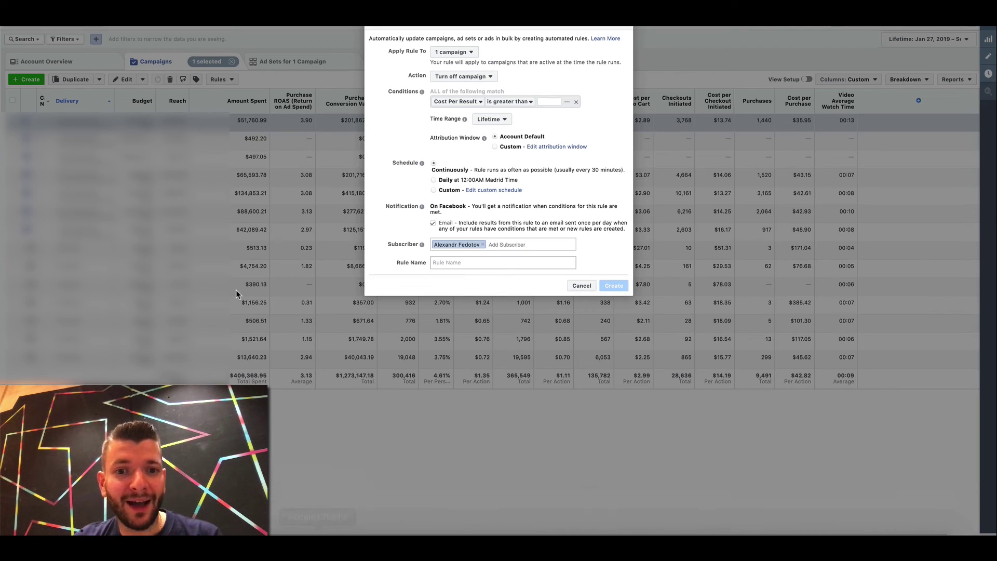
click(580, 285)
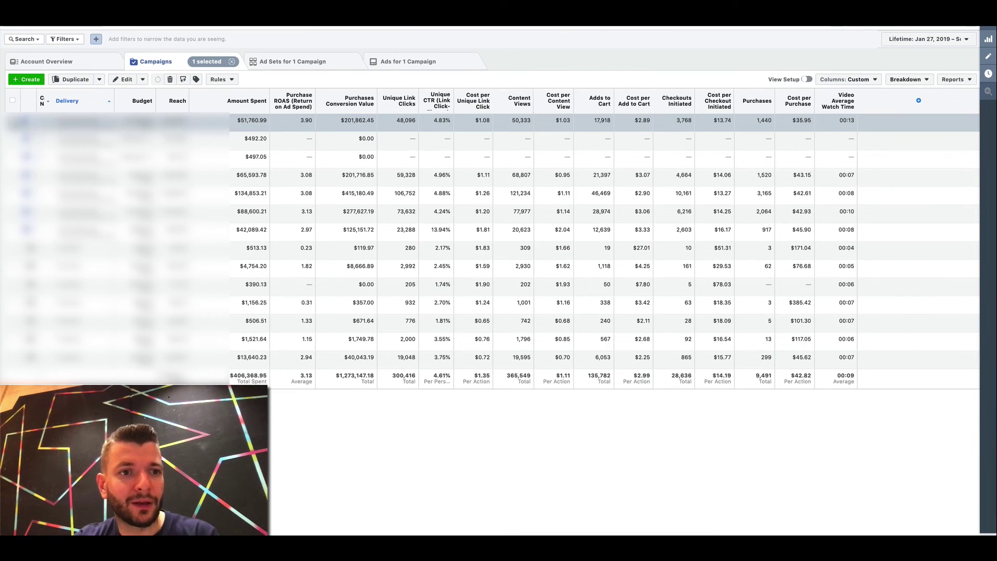
Edit the selected campaign and set its daily campaign budget to $1,600.00.
click(125, 79)
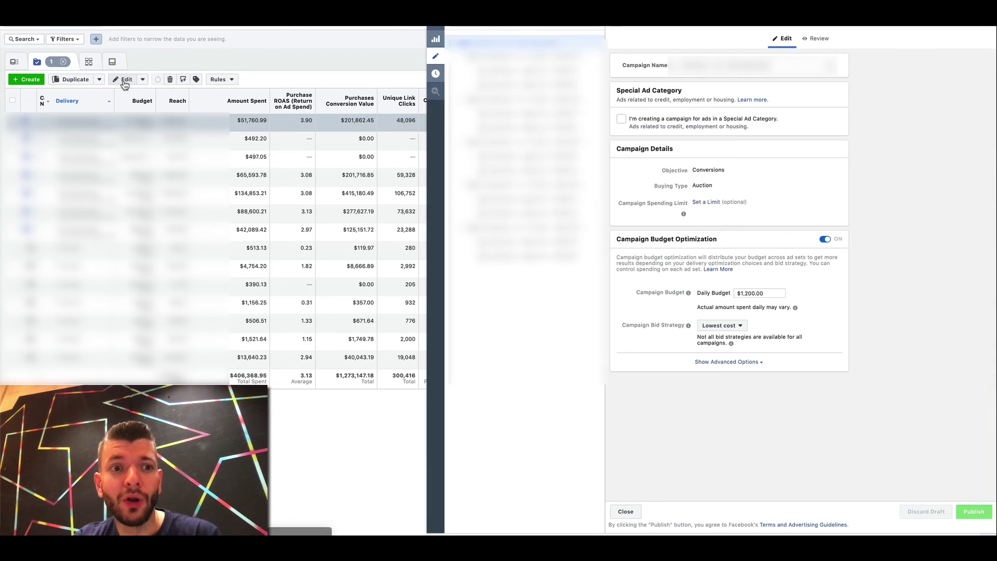
click(757, 292)
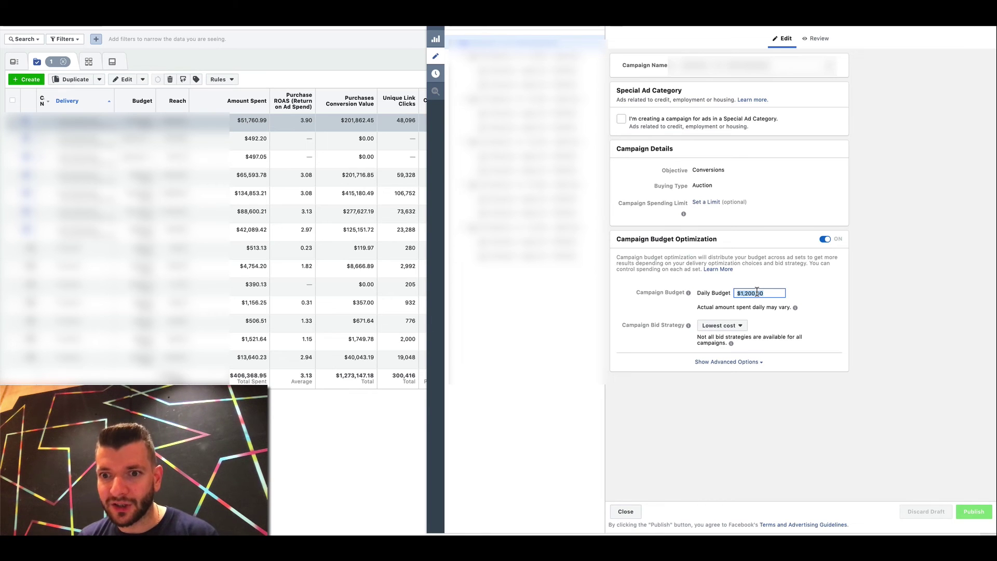
text(1600)
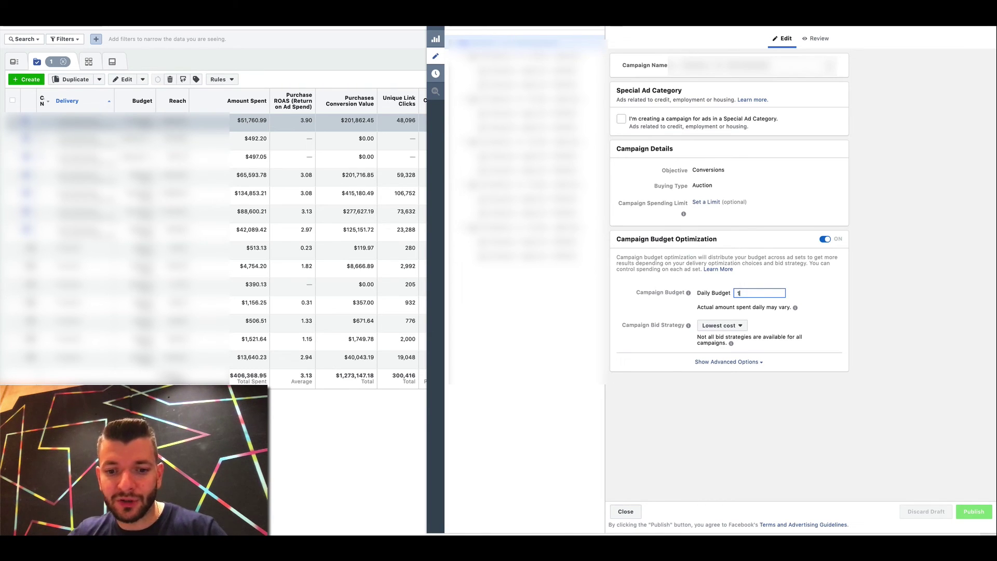
click(808, 301)
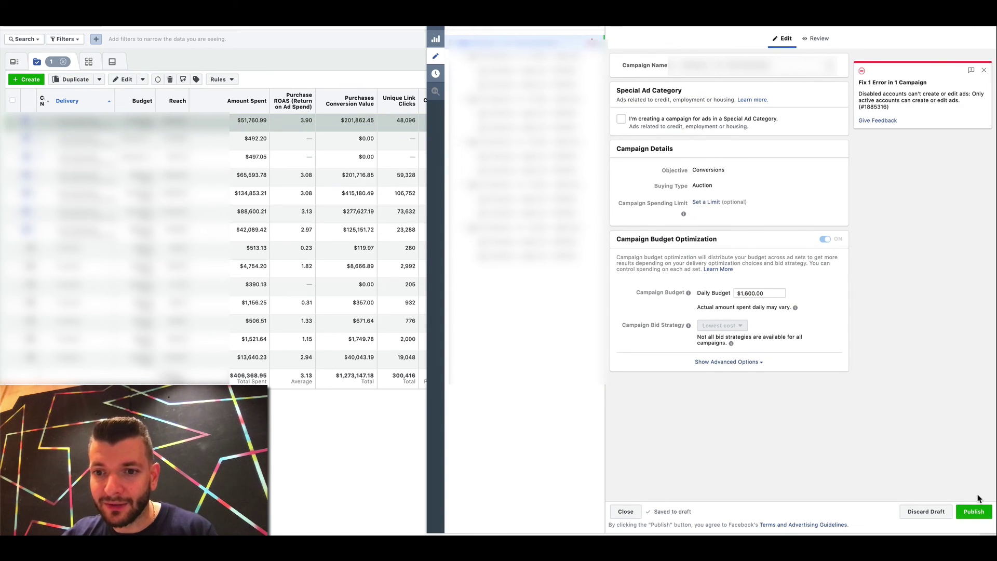